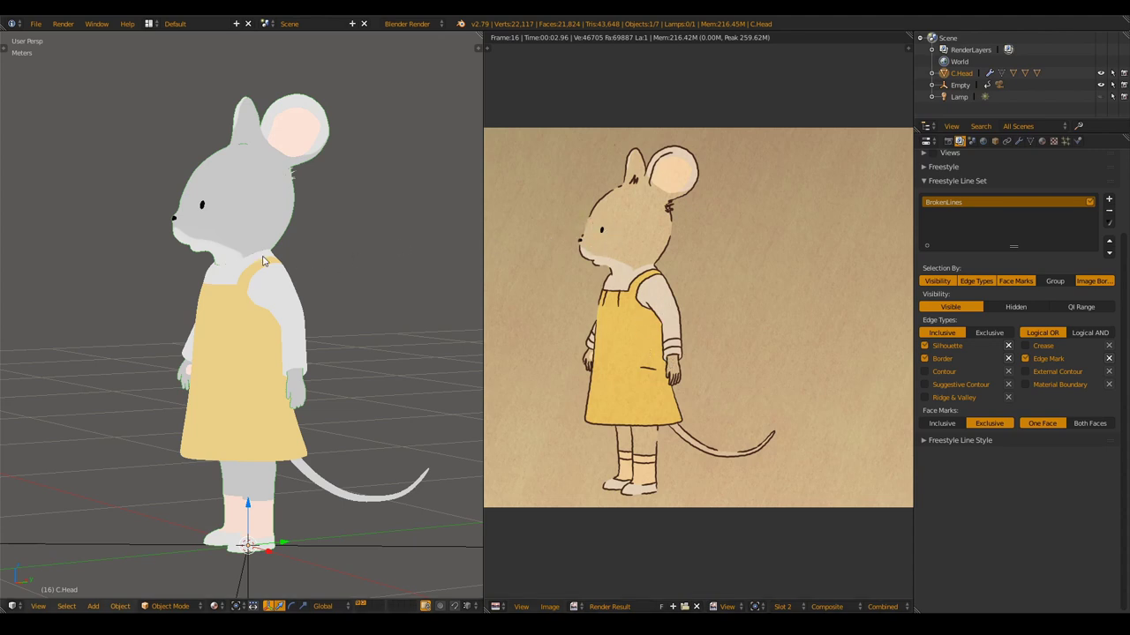
Zoom the 3D view of the mouse character beside its paper-textured render.
scroll(254, 261, "up", 3)
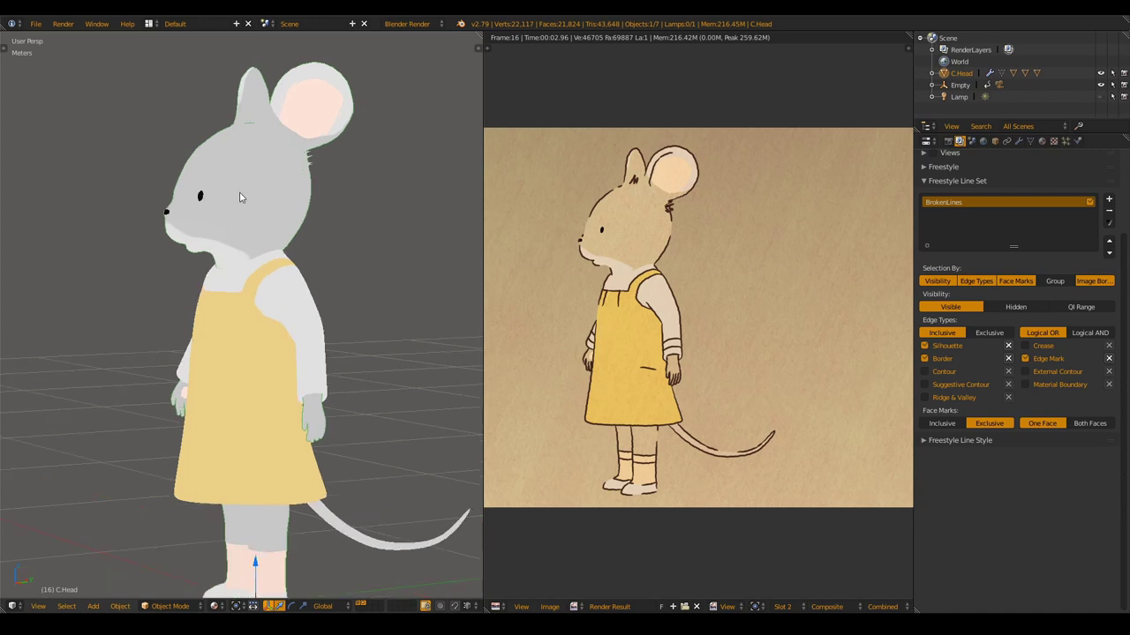
Enter Edit Mode on C.Head and apply Mark Freestyle Face from the Ctrl+F Faces menu.
key("Tab")
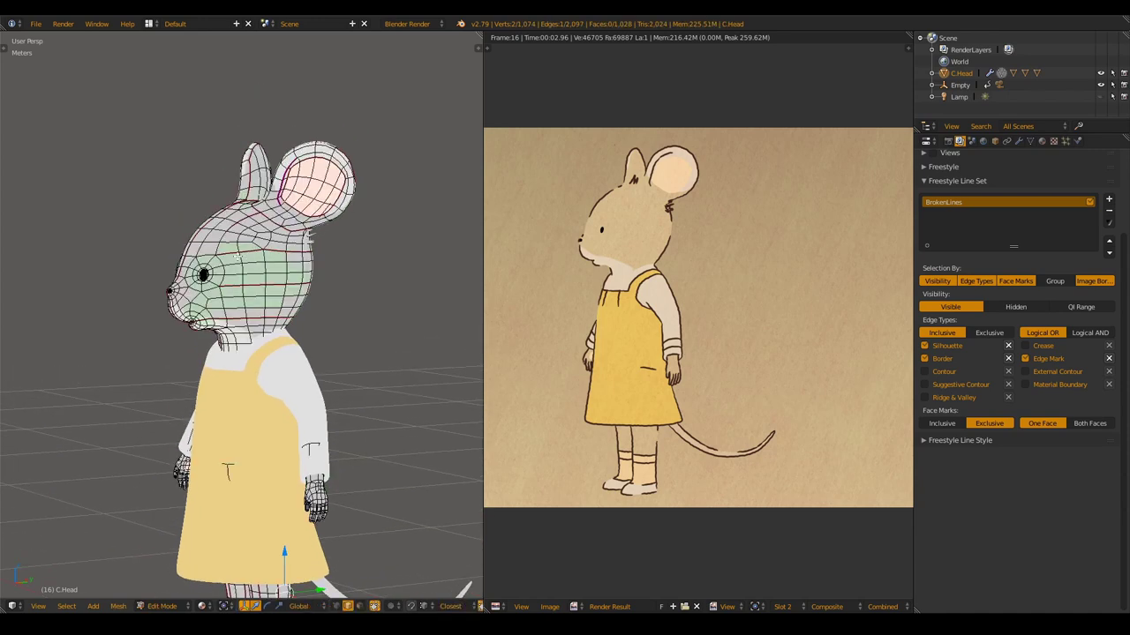
scroll(238, 257, "up", 4)
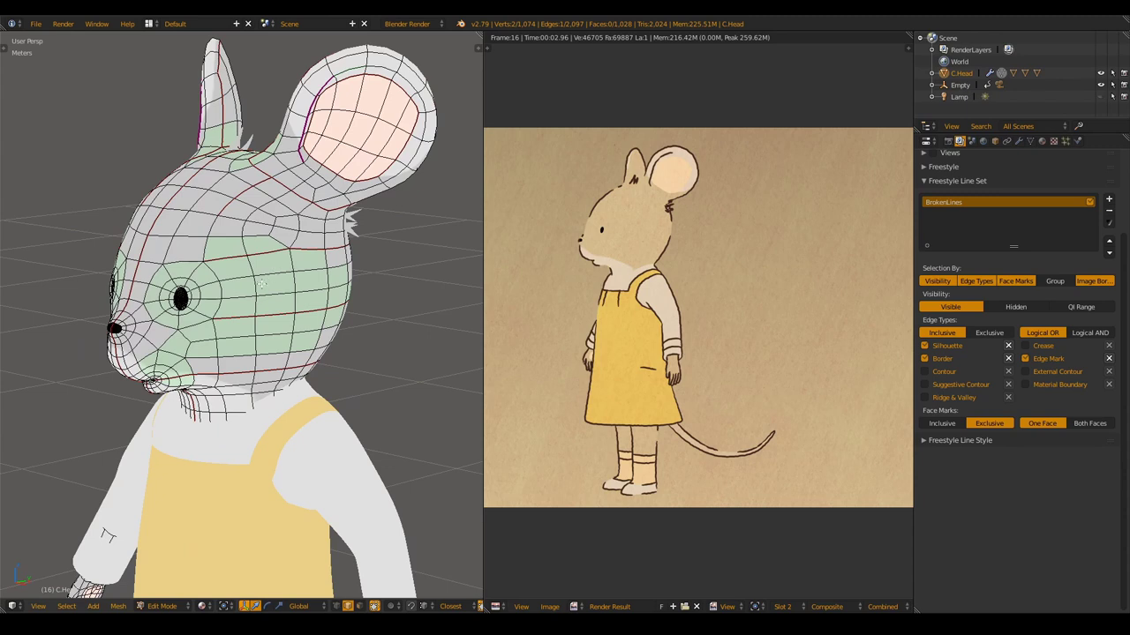
middle_click_drag(238, 264, 256, 275)
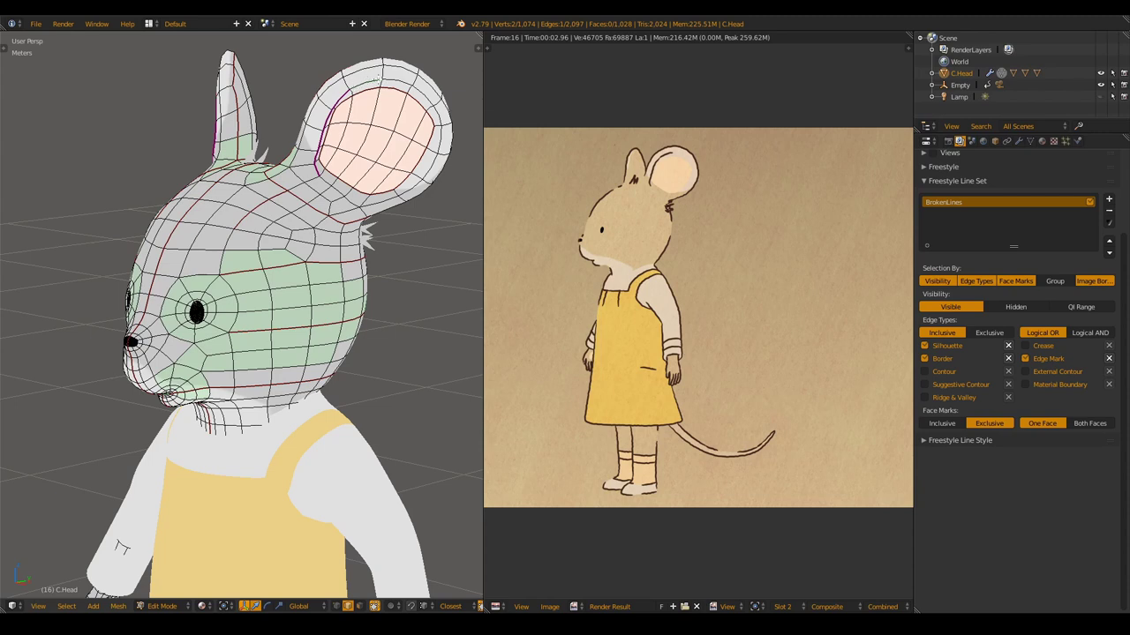
key("ctrl+e")
key("ctrl+f")
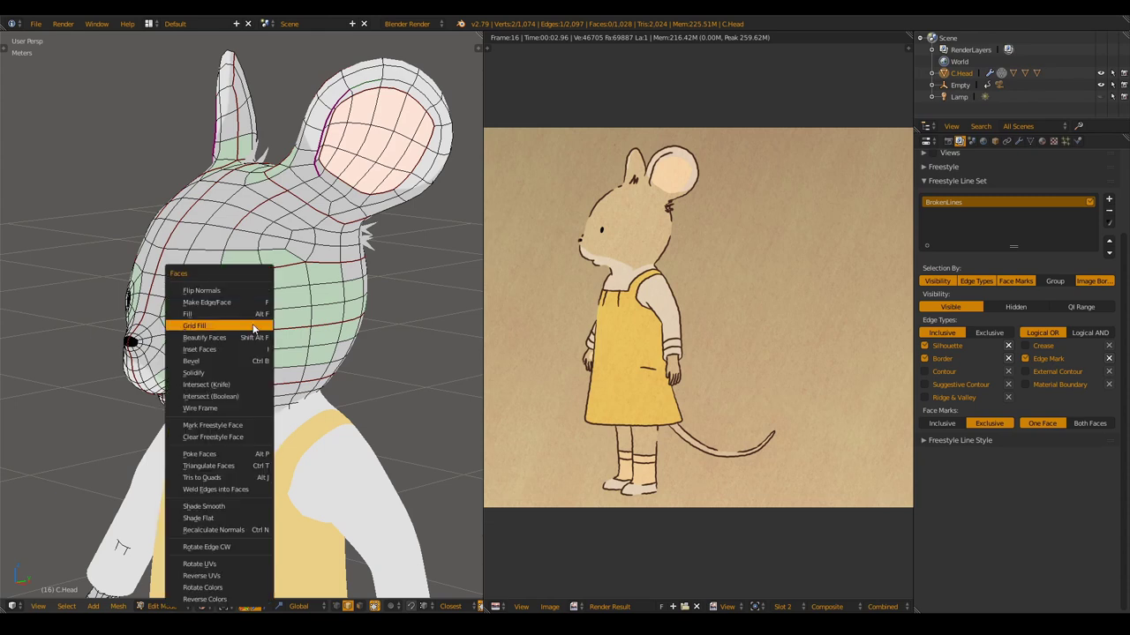
left_click(234, 428)
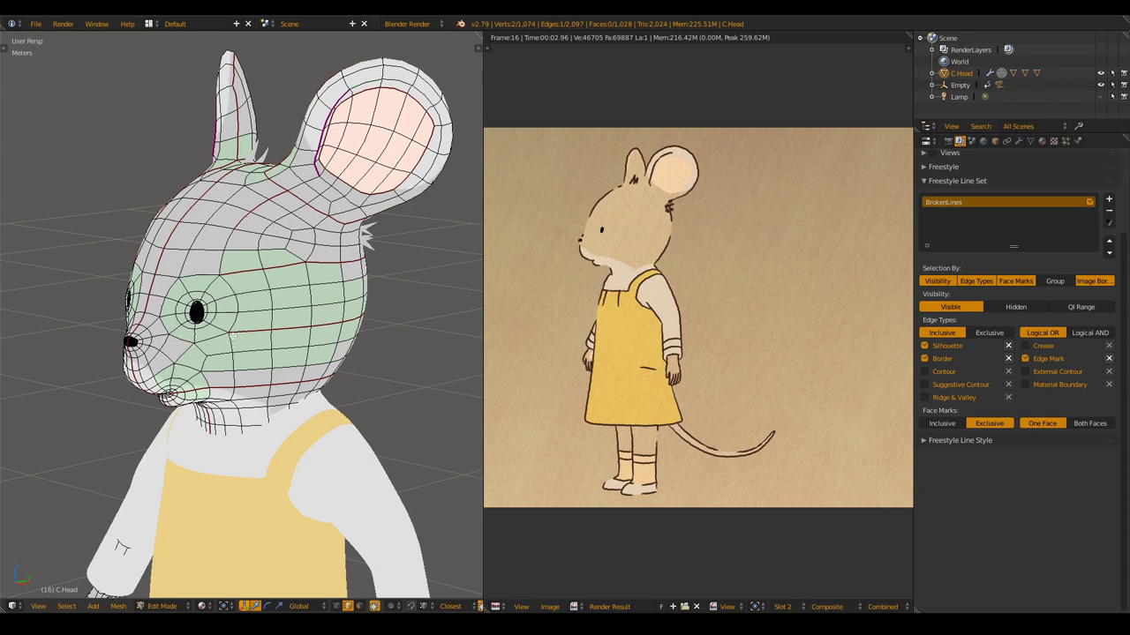
mouse_move(273, 320)
middle_mouse_down()
mouse_move(238, 319)
mouse_move(364, 308)
mouse_move(221, 309)
mouse_move(300, 309)
mouse_move(278, 308)
middle_mouse_up()
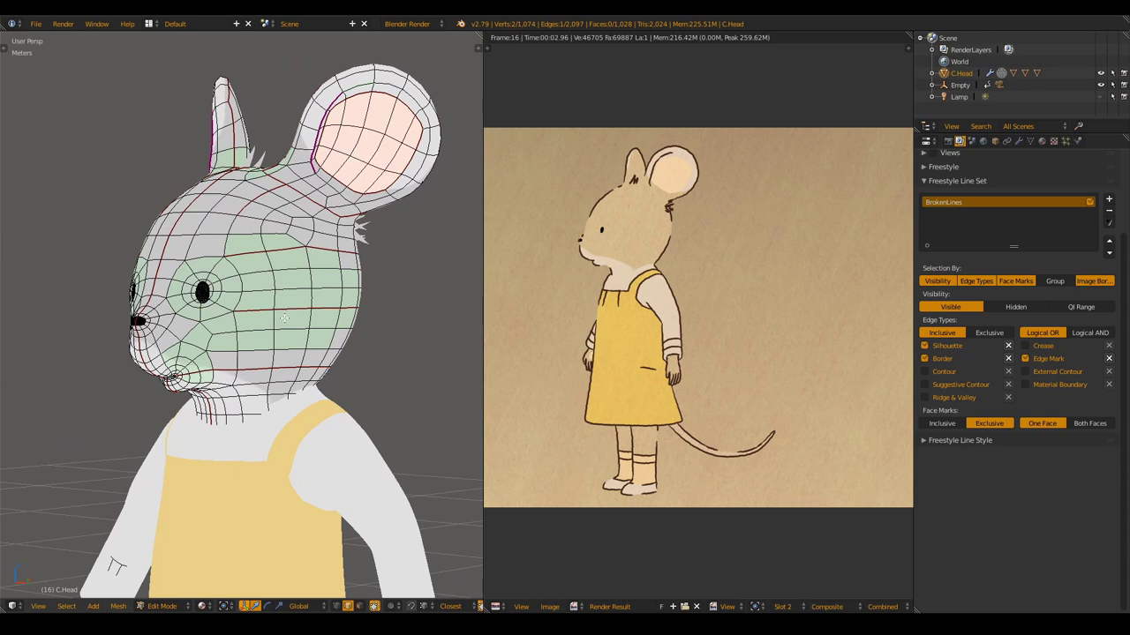
mouse_move(252, 308)
middle_mouse_down()
mouse_move(230, 309)
mouse_move(274, 309)
mouse_move(250, 309)
middle_mouse_up()
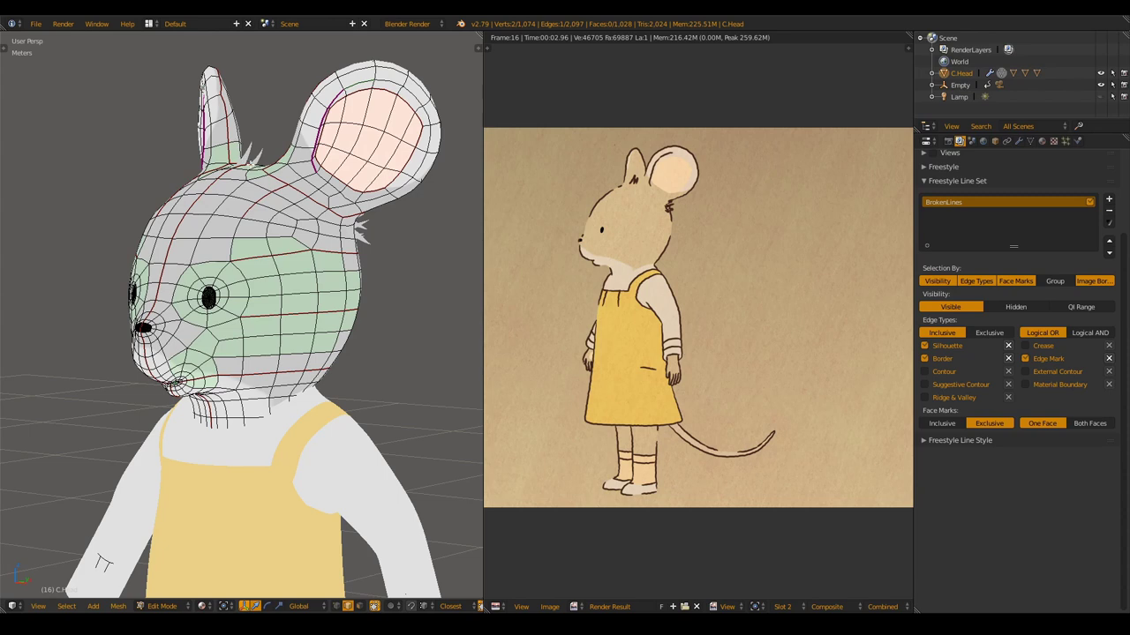
middle_click_drag(354, 254, 292, 262)
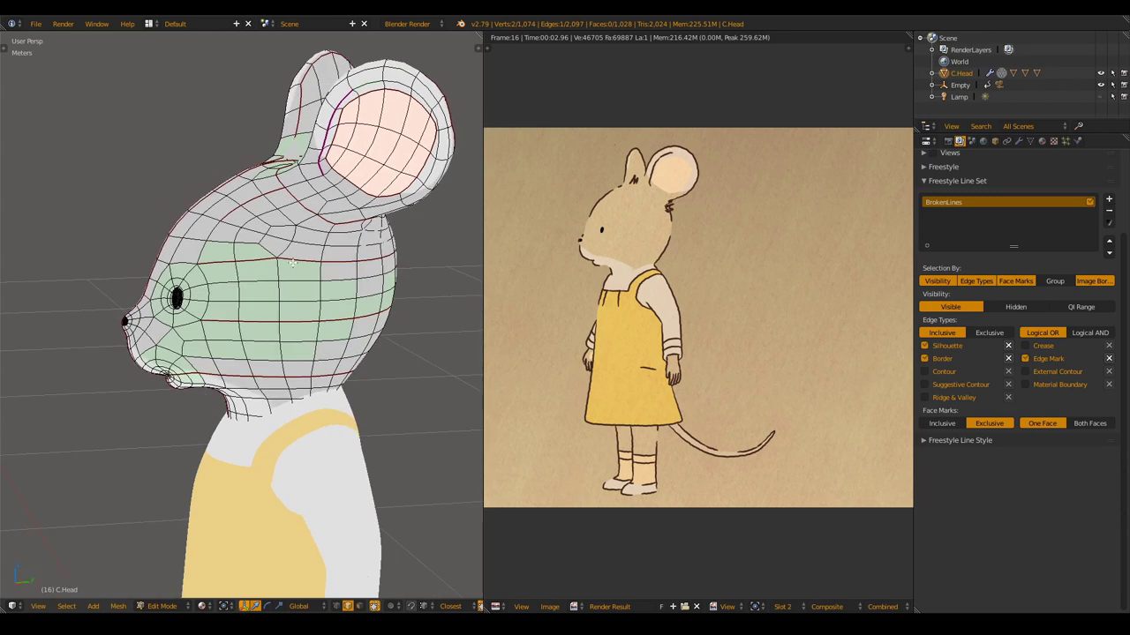
middle_click_drag(370, 281, 327, 317)
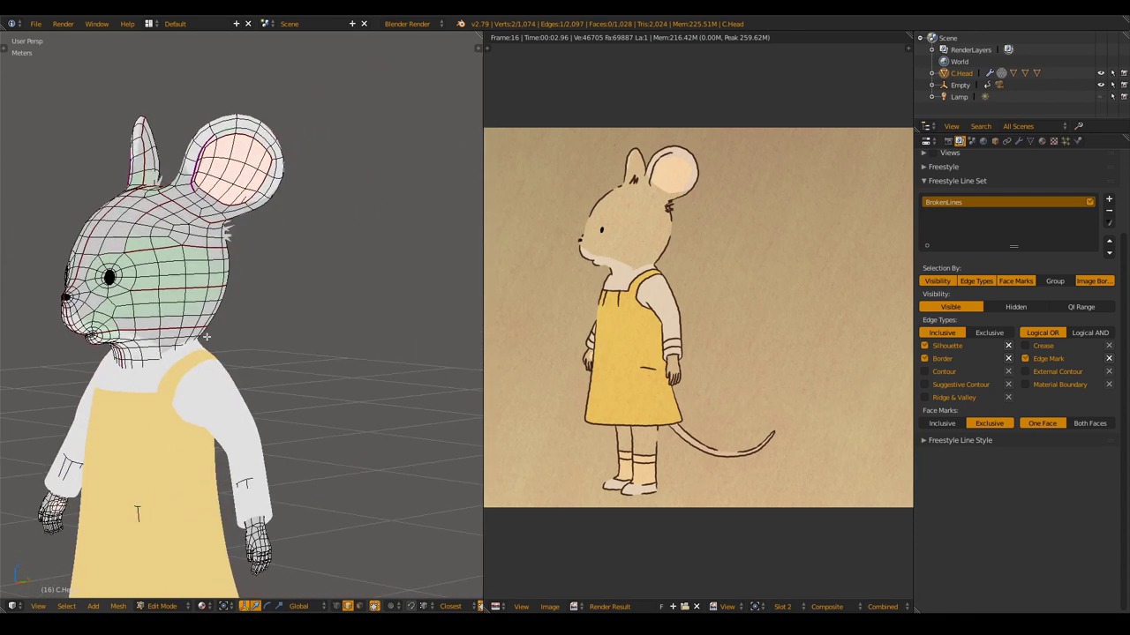
middle_click_drag(206, 337, 257, 295, "shift")
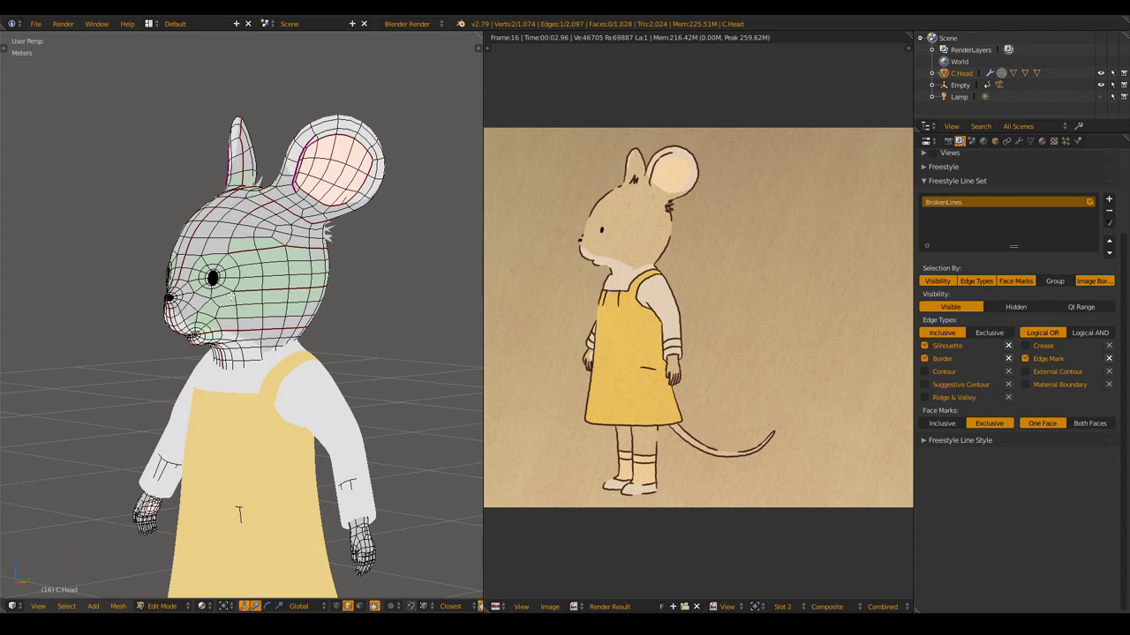
scroll(951, 252, "up", 1)
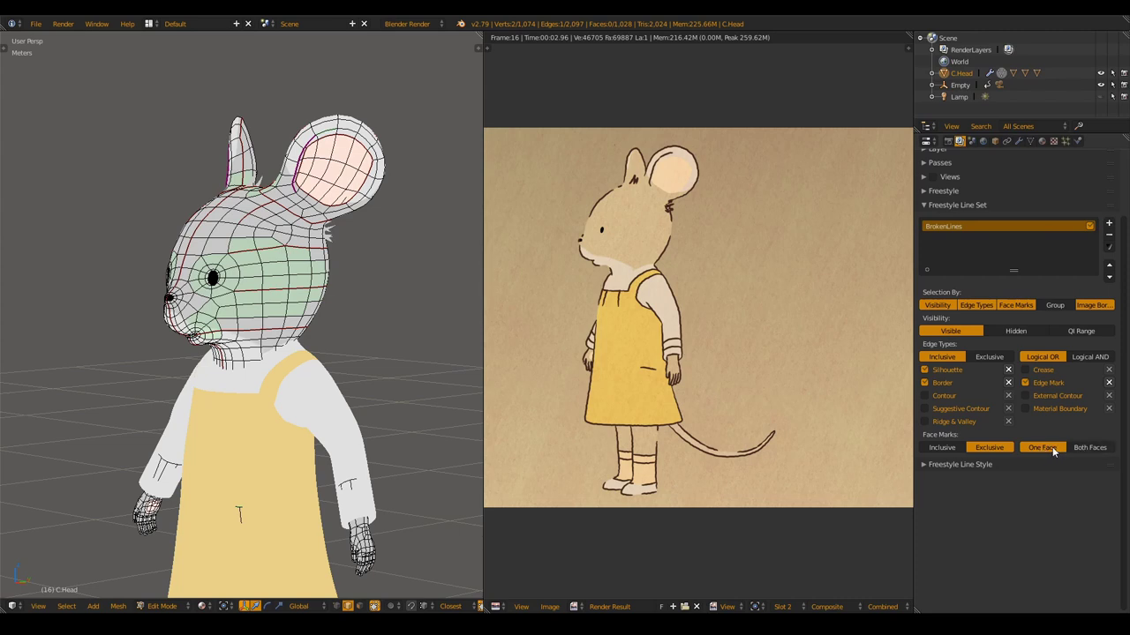
scroll(238, 262, "up", 1)
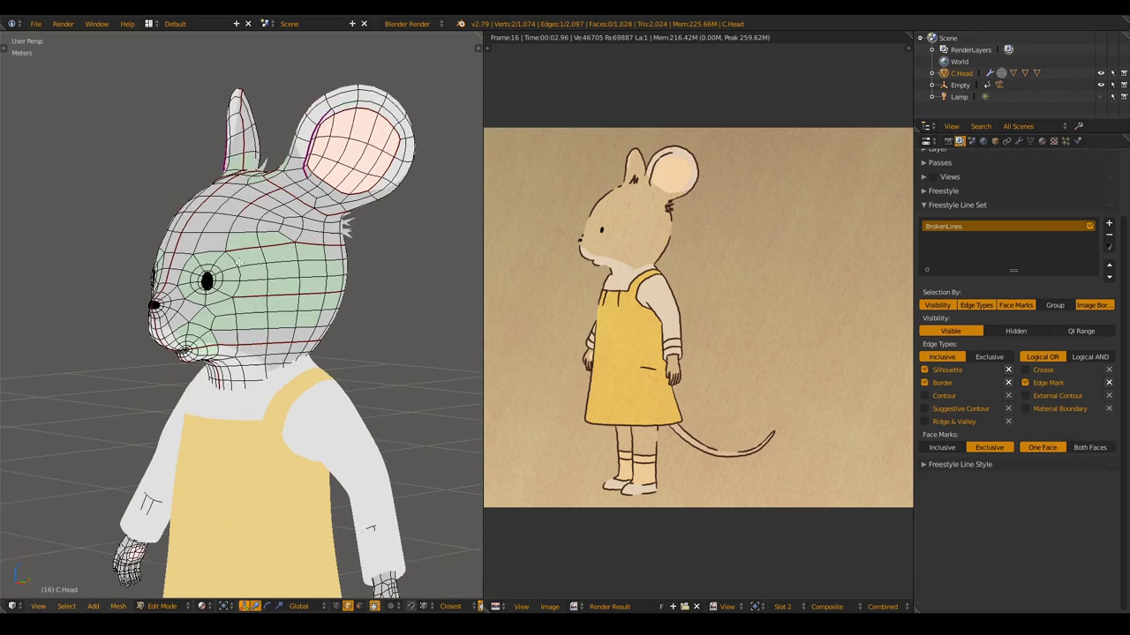
scroll(238, 262, "up", 2)
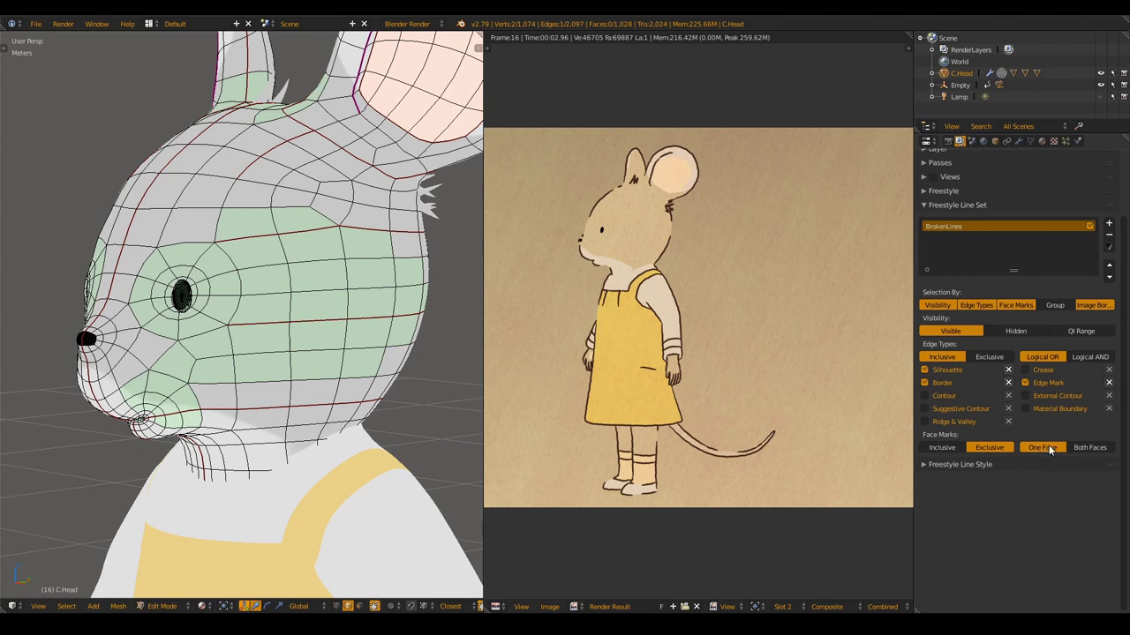
scroll(265, 353, "down", 5)
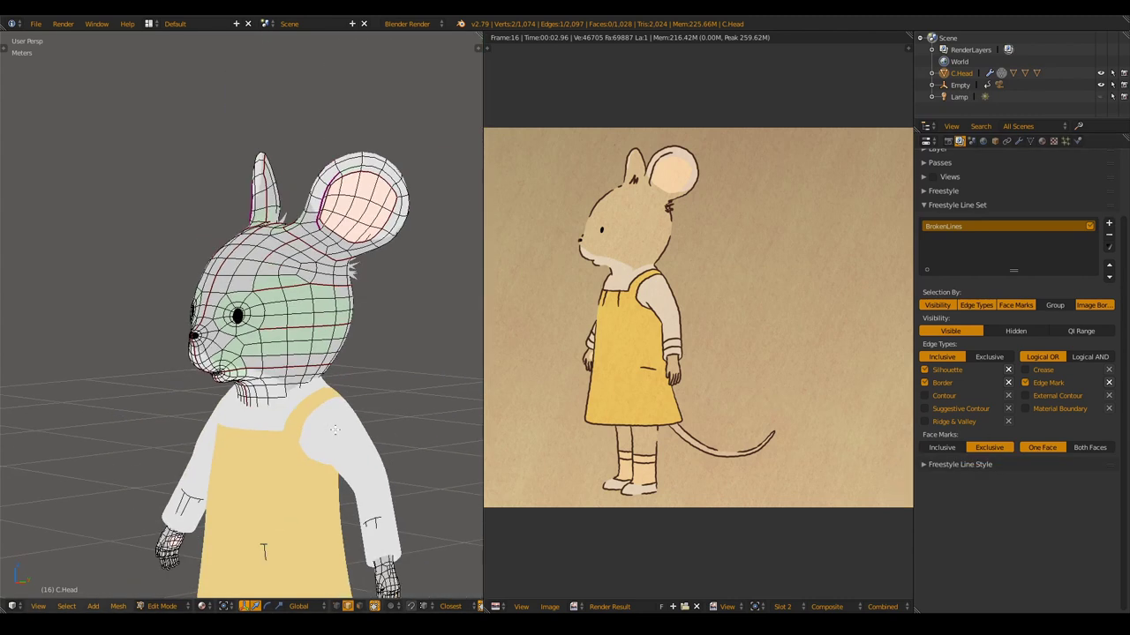
middle_click_drag(334, 429, 311, 305, "shift")
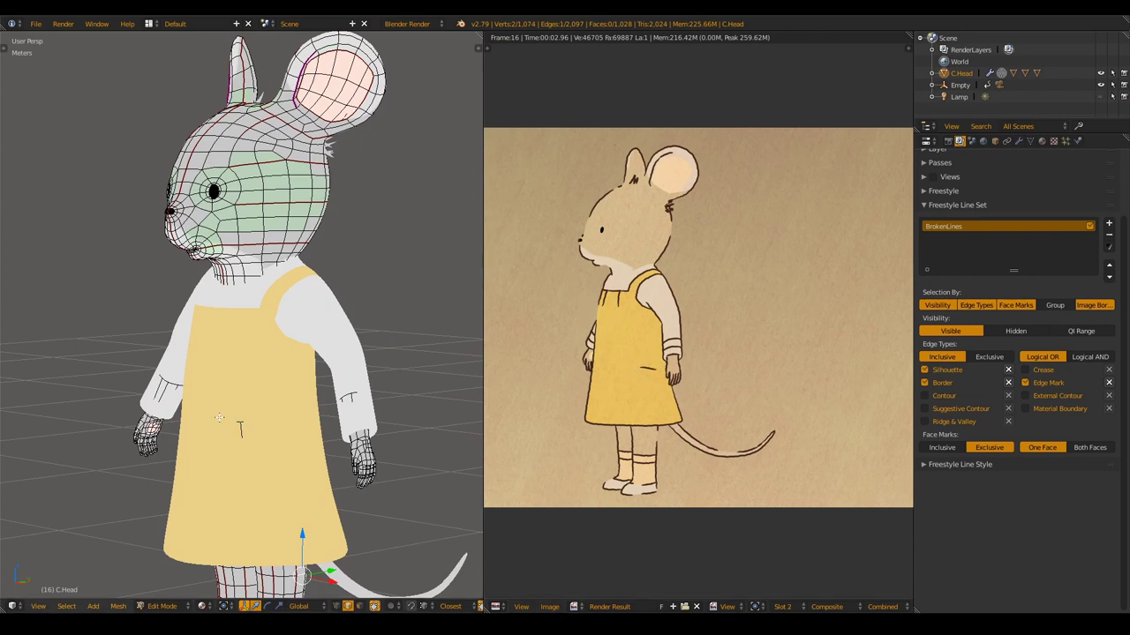
Switch from the head to editing the dress mesh and orbit around its sides.
key("Tab")
right_click(262, 397)
key("Tab")
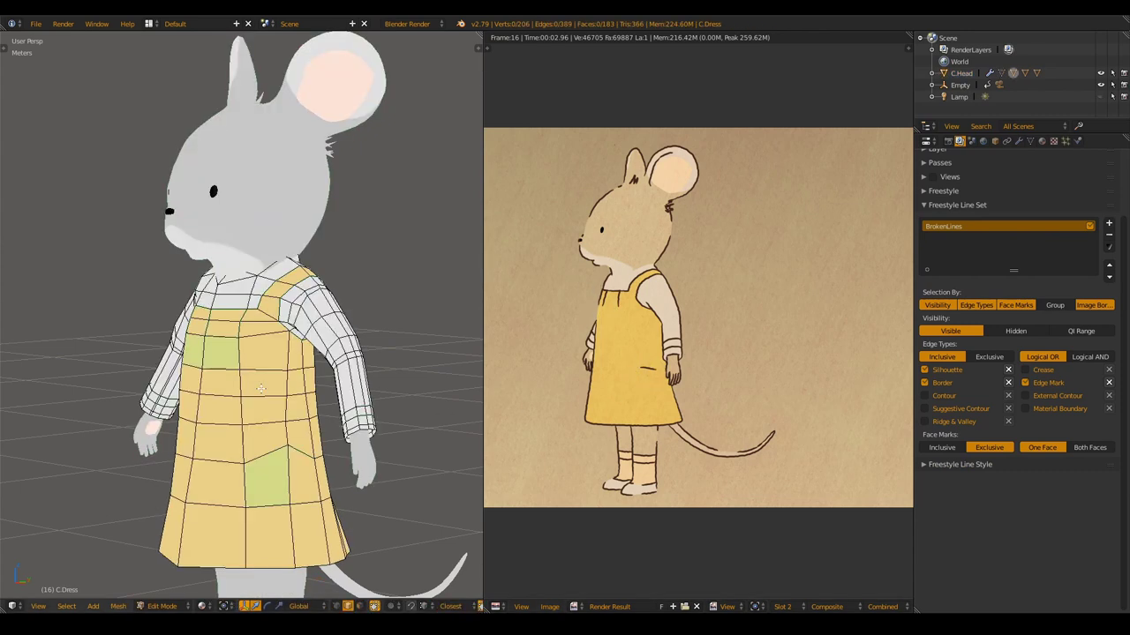
scroll(228, 371, "up", 3)
middle_click_drag(228, 371, 187, 365)
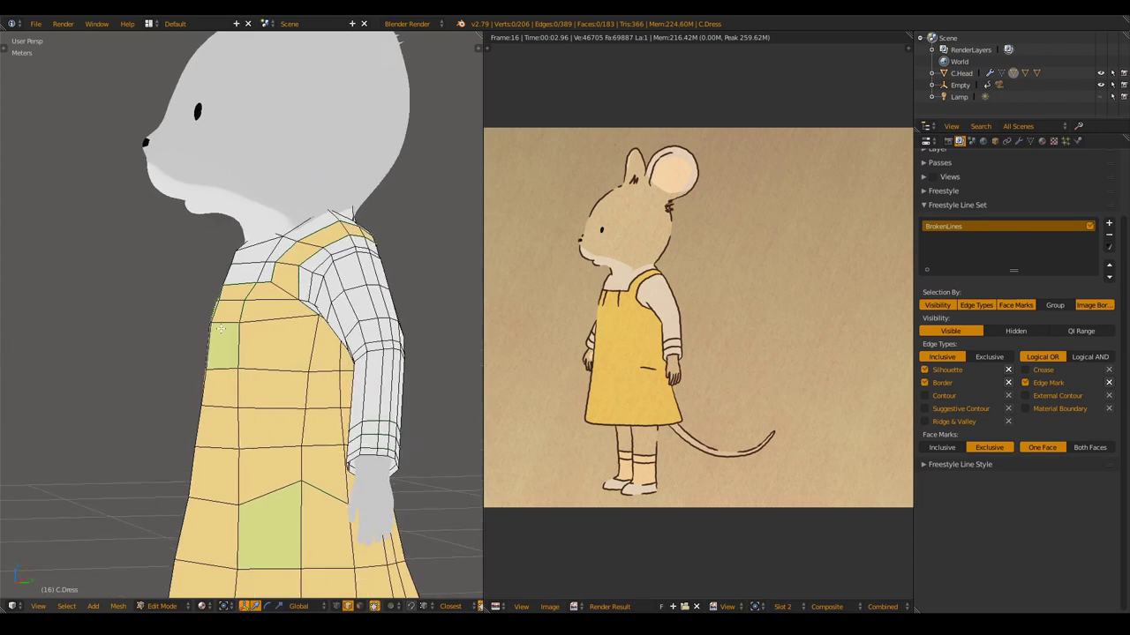
mouse_move(221, 329)
middle_mouse_down()
mouse_move(232, 346)
mouse_move(212, 330)
middle_mouse_up()
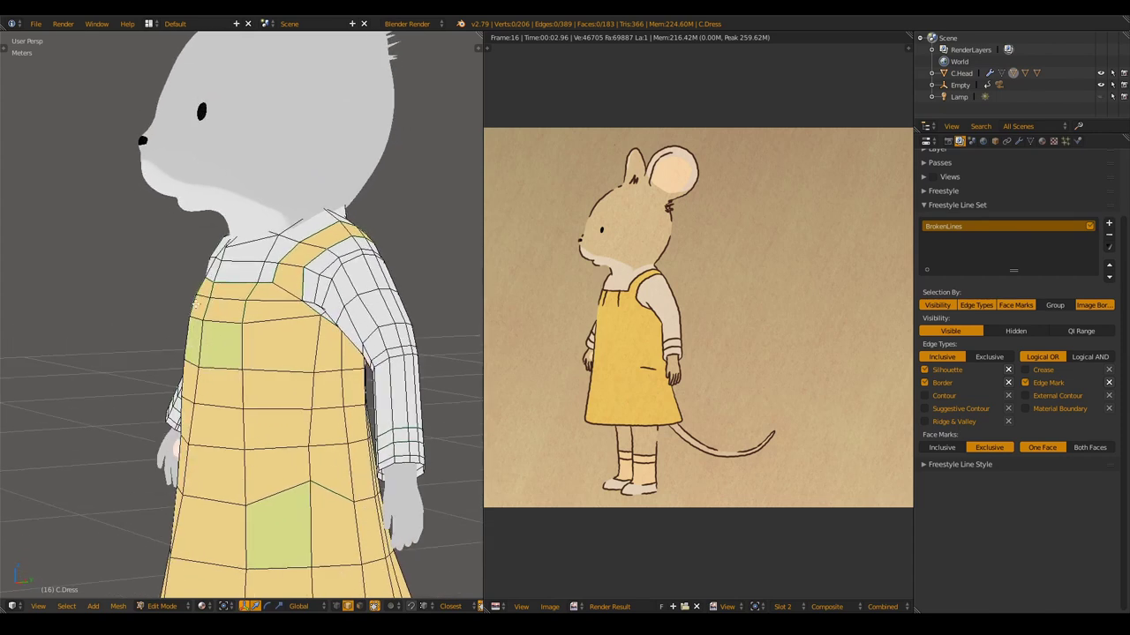
middle_click_drag(262, 399, 223, 392)
middle_click_drag(236, 335, 231, 276)
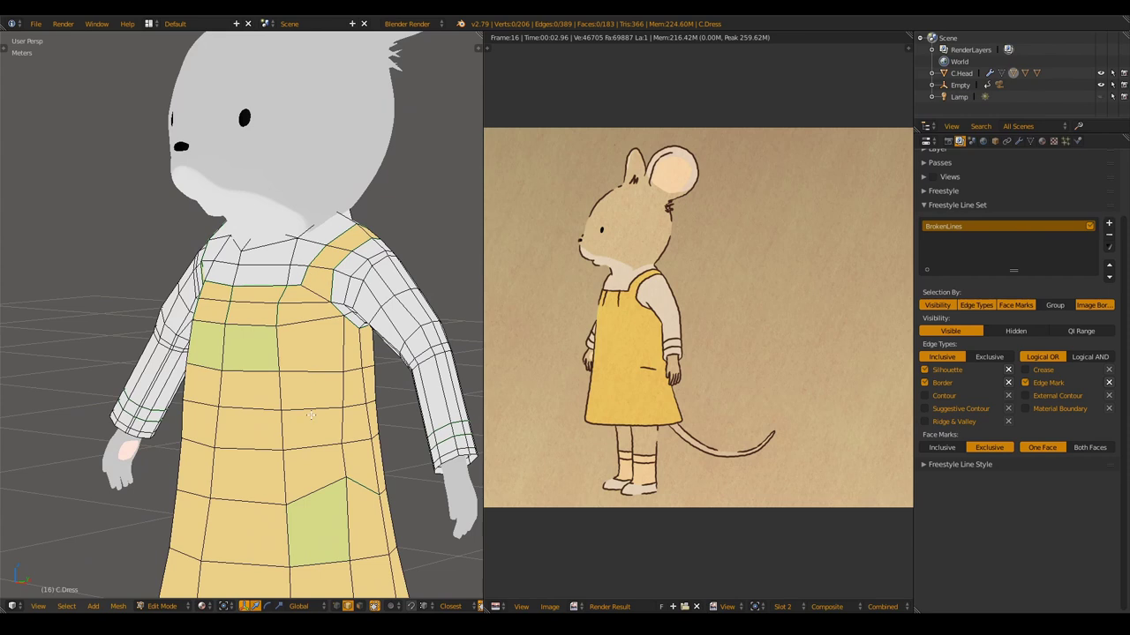
Orbit around the dress to inspect its green Freestyle-marked face patches, down to feet and tail.
scroll(311, 415, "down", 4, "shift")
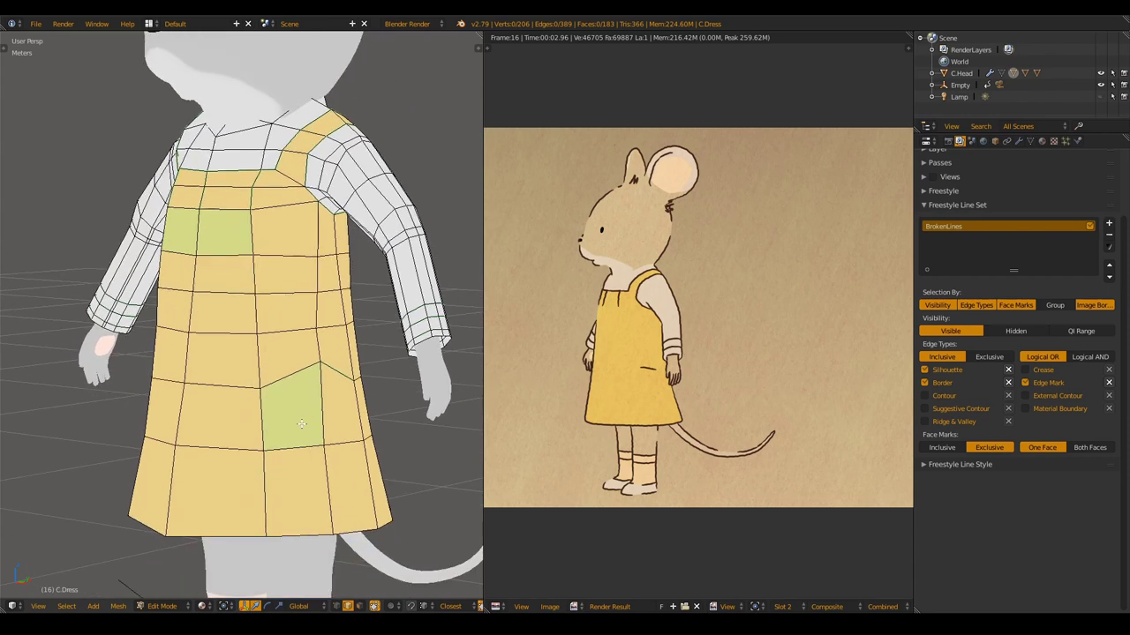
middle_click_drag(309, 411, 160, 408)
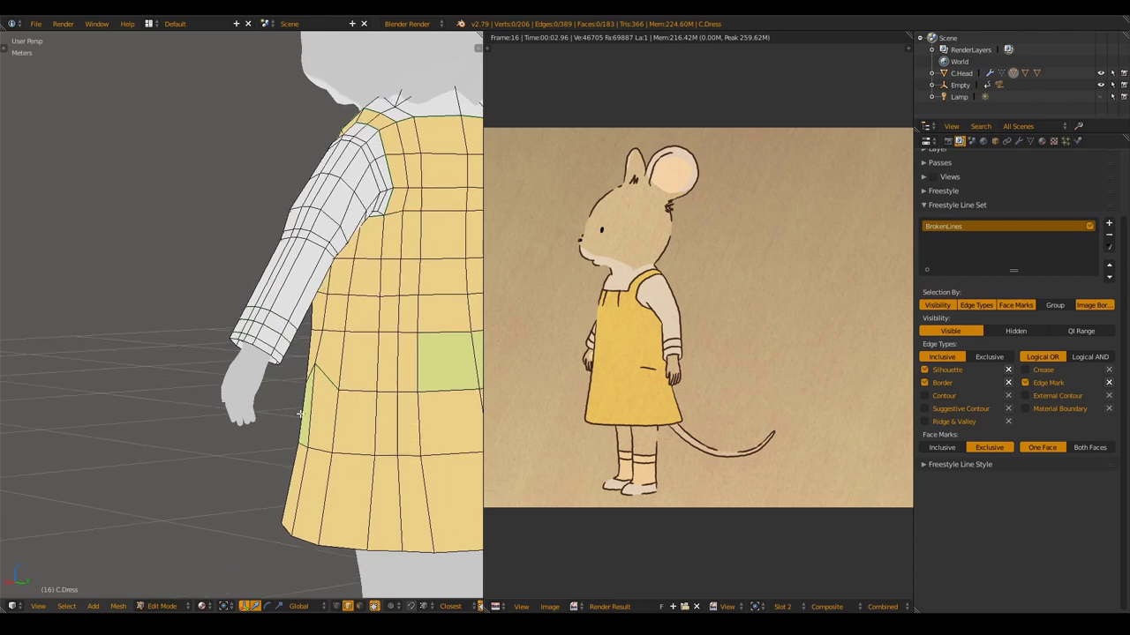
middle_click_drag(304, 402, 481, 384)
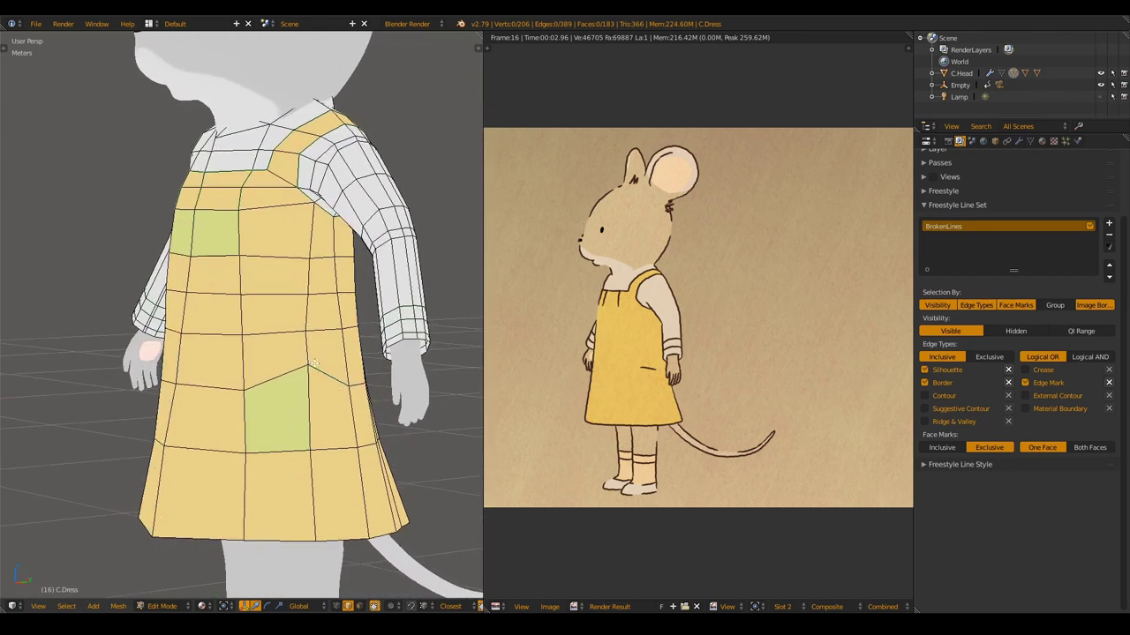
middle_click_drag(324, 372, 236, 395)
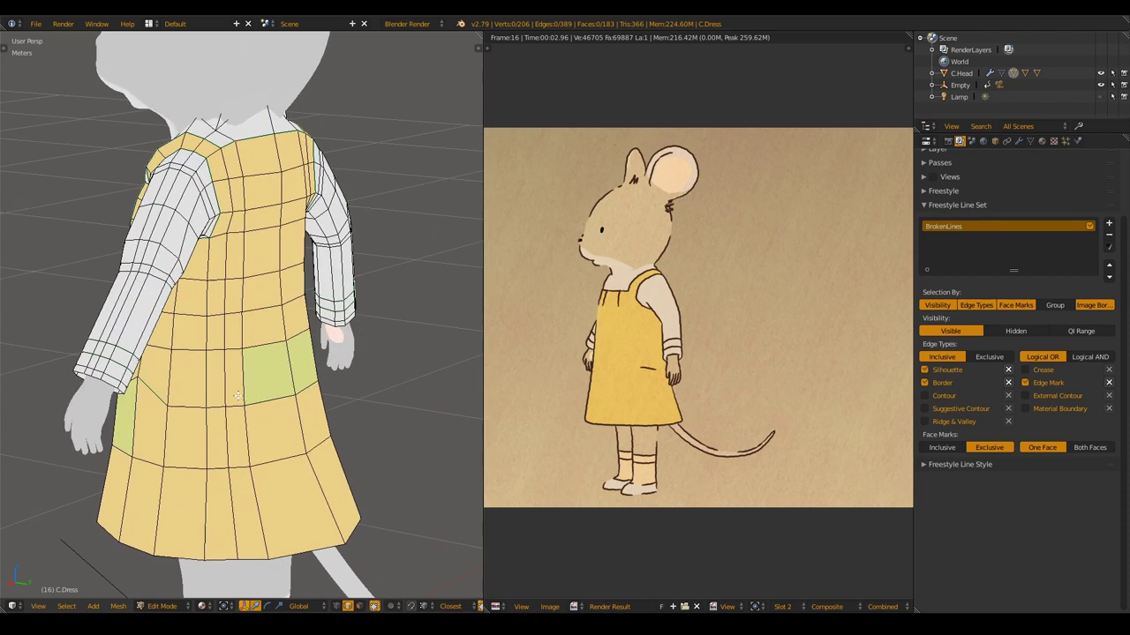
mouse_move(279, 362)
middle_mouse_down()
mouse_move(297, 380)
mouse_move(265, 379)
mouse_move(288, 378)
middle_mouse_up()
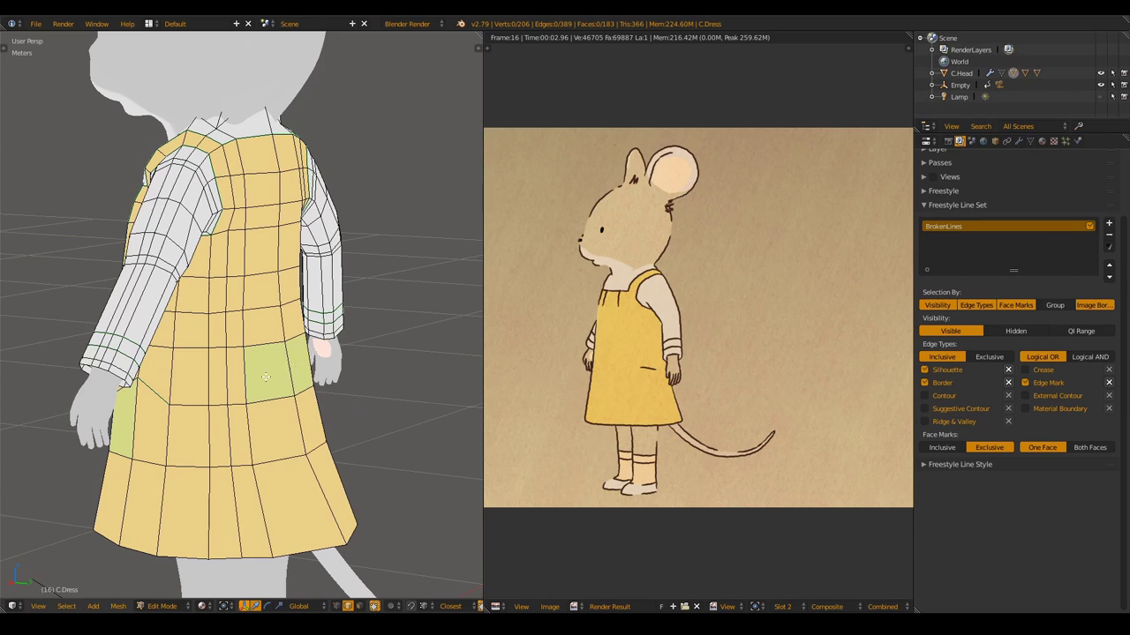
scroll(295, 364, "up", 2)
middle_click_drag(295, 365, 274, 220, "shift")
scroll(264, 399, "down", 3)
key("Tab")
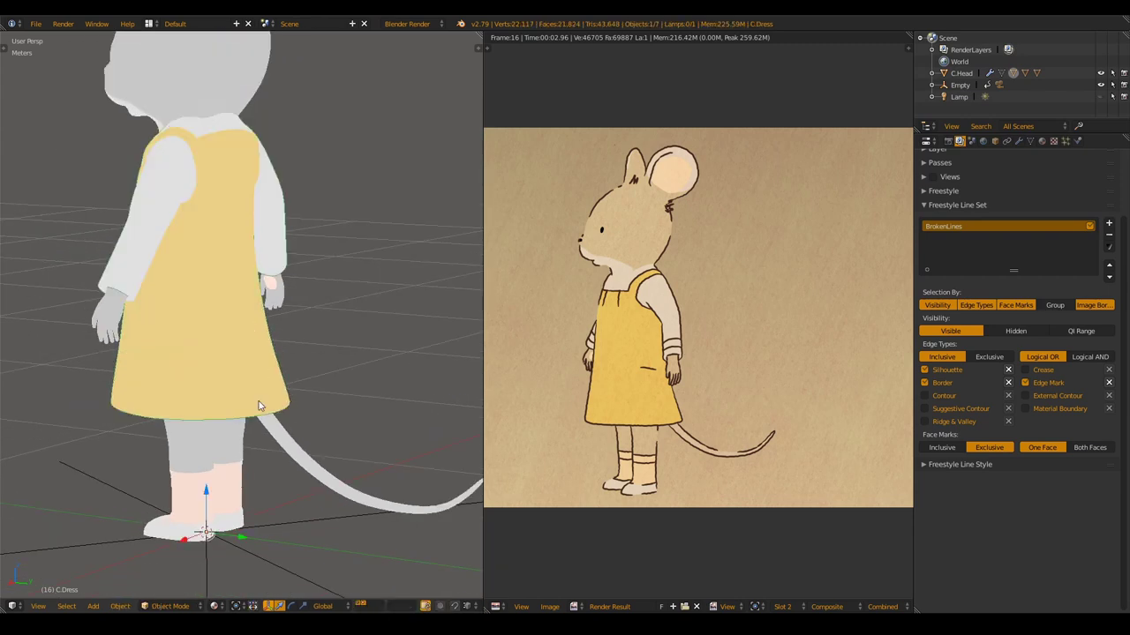
scroll(259, 411, "down", 4, "shift")
right_click(220, 420)
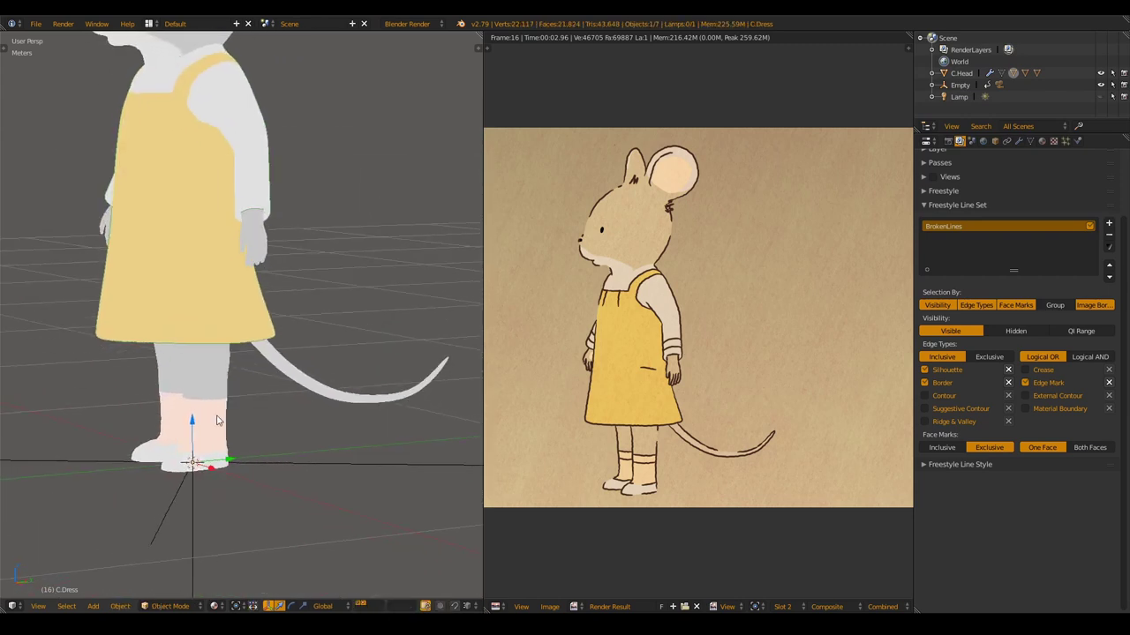
key("Tab")
scroll(220, 420, "up", 2)
scroll(190, 465, "up", 5)
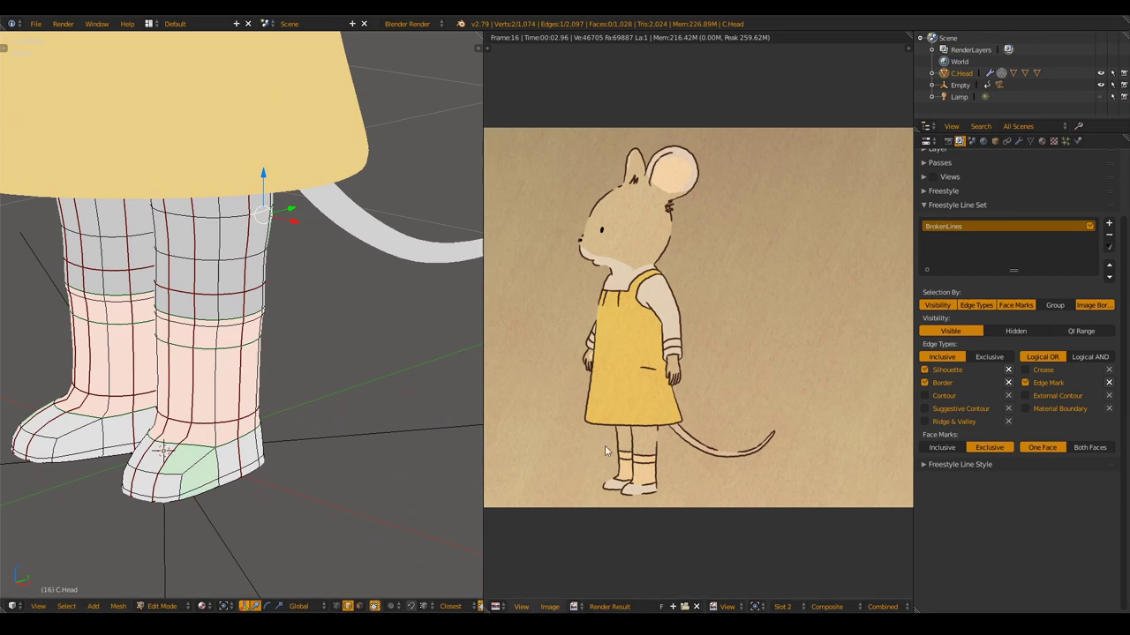
middle_click_drag(376, 290, 263, 410, "shift")
key("Tab")
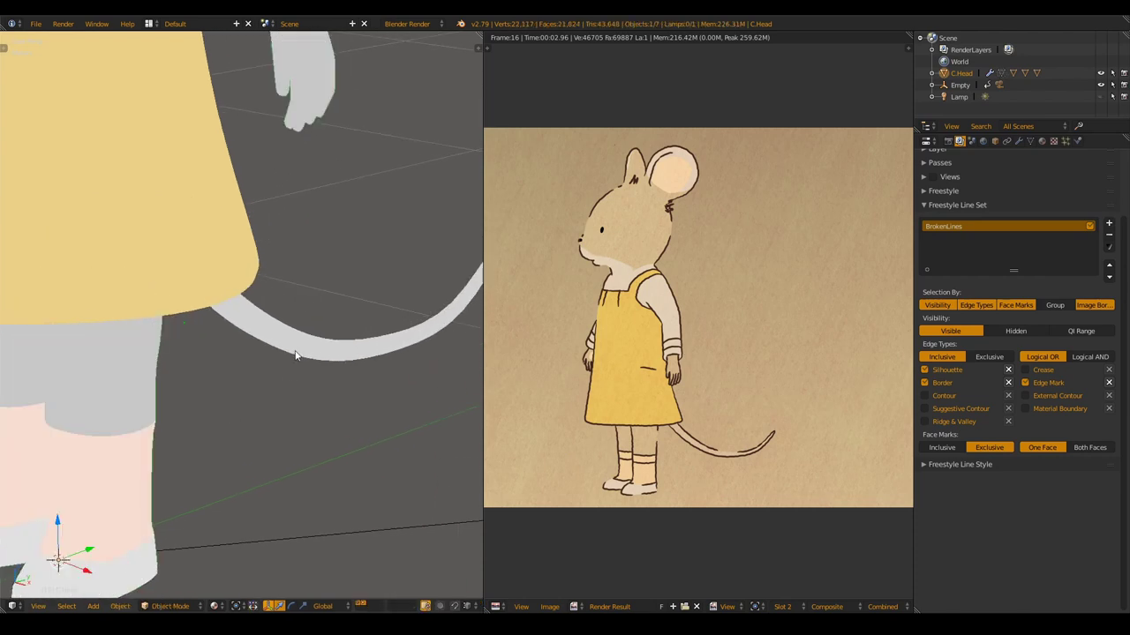
right_click(398, 350)
key("Tab")
scroll(402, 373, "up", 3)
middle_click_drag(402, 374, 224, 406)
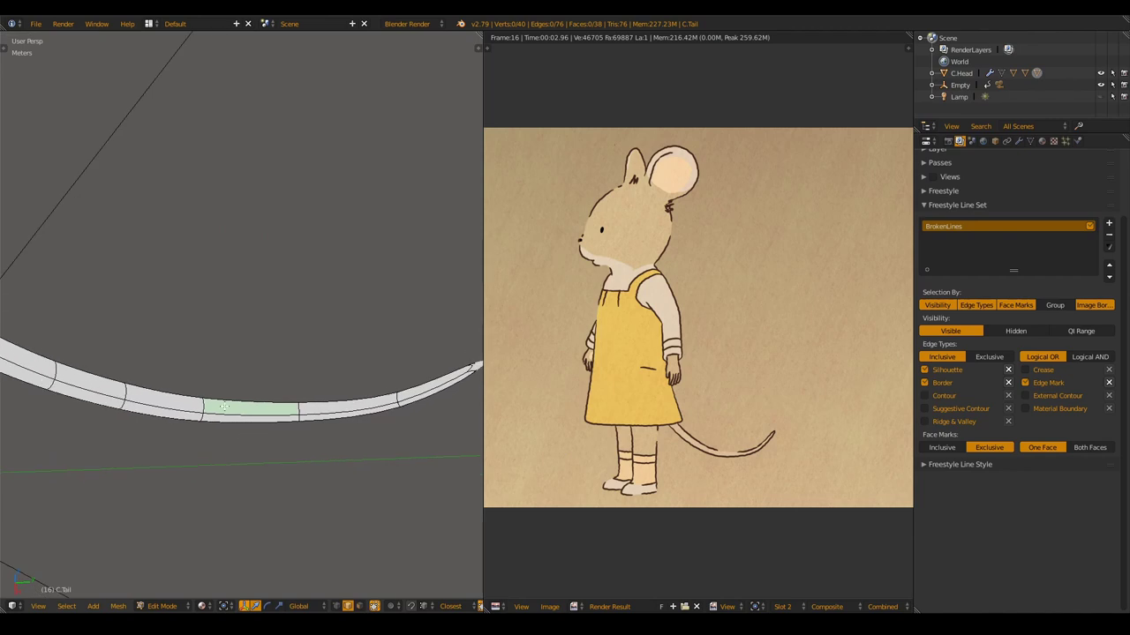
key("Tab")
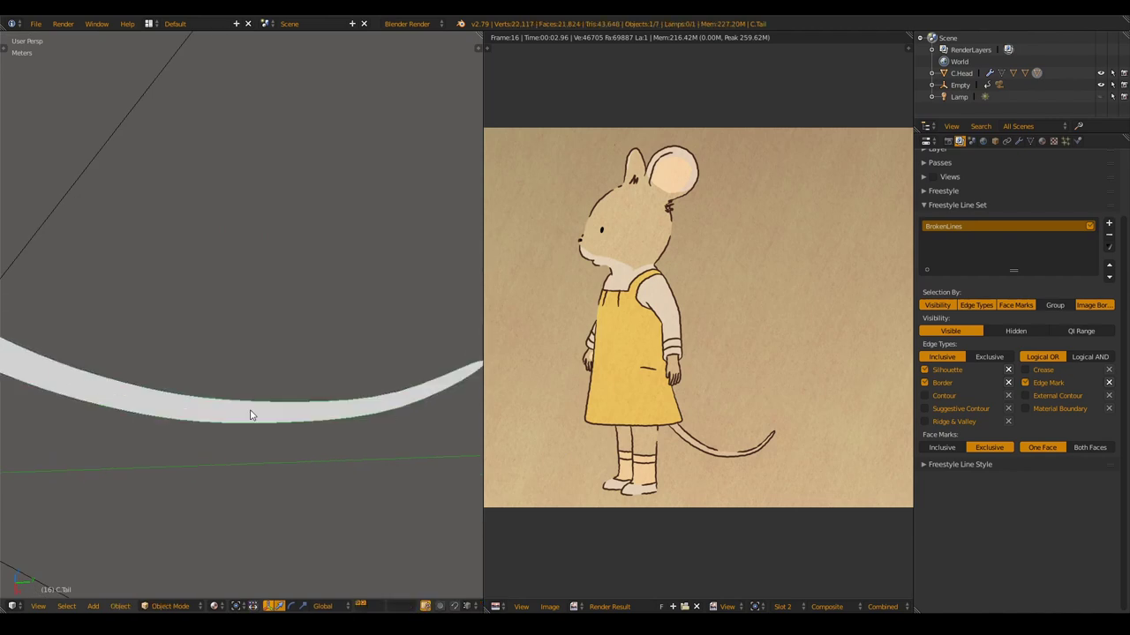
scroll(232, 457, "down", 8)
middle_click_drag(204, 352, 276, 389)
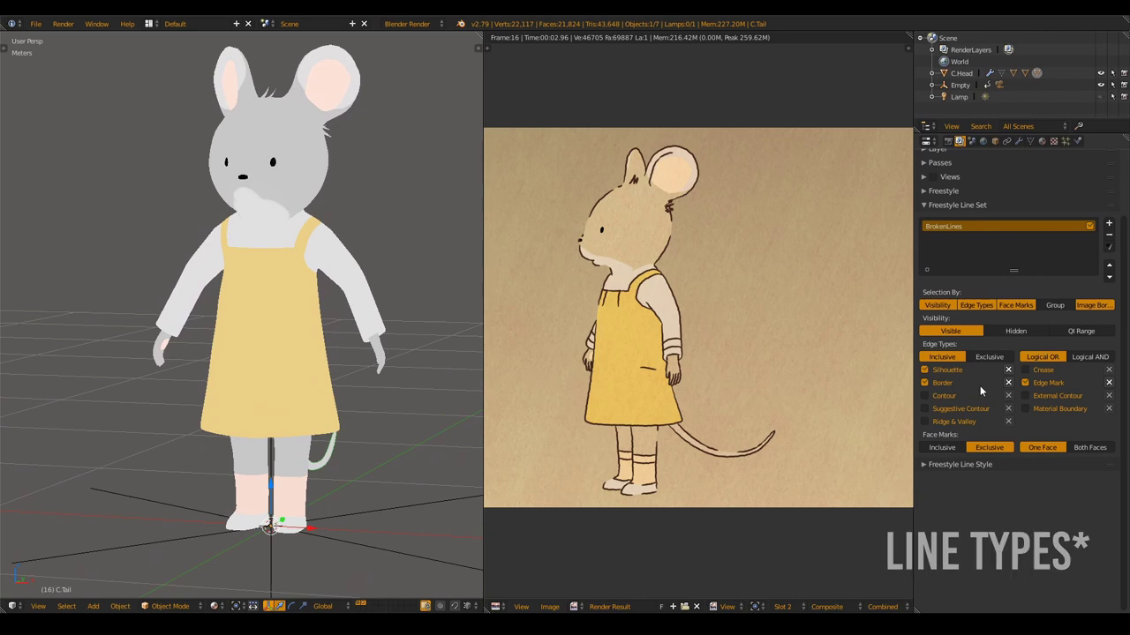
middle_click_drag(234, 357, 256, 358)
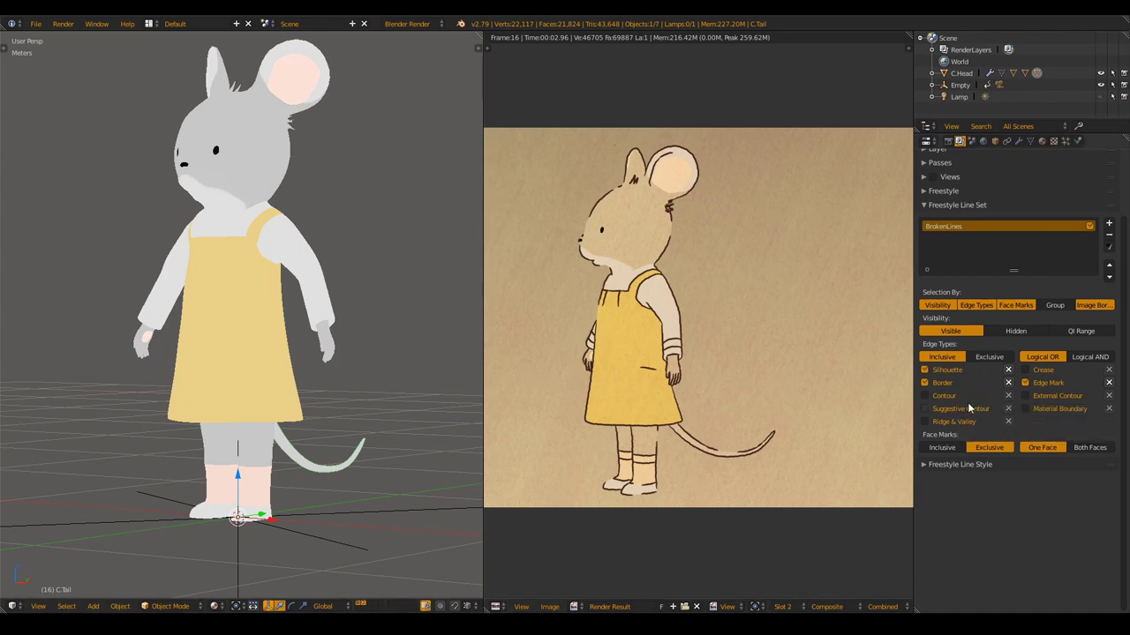
Render with the 'default' line style, then switch the line style back to Celestine_Sketchy.
left_click(924, 465)
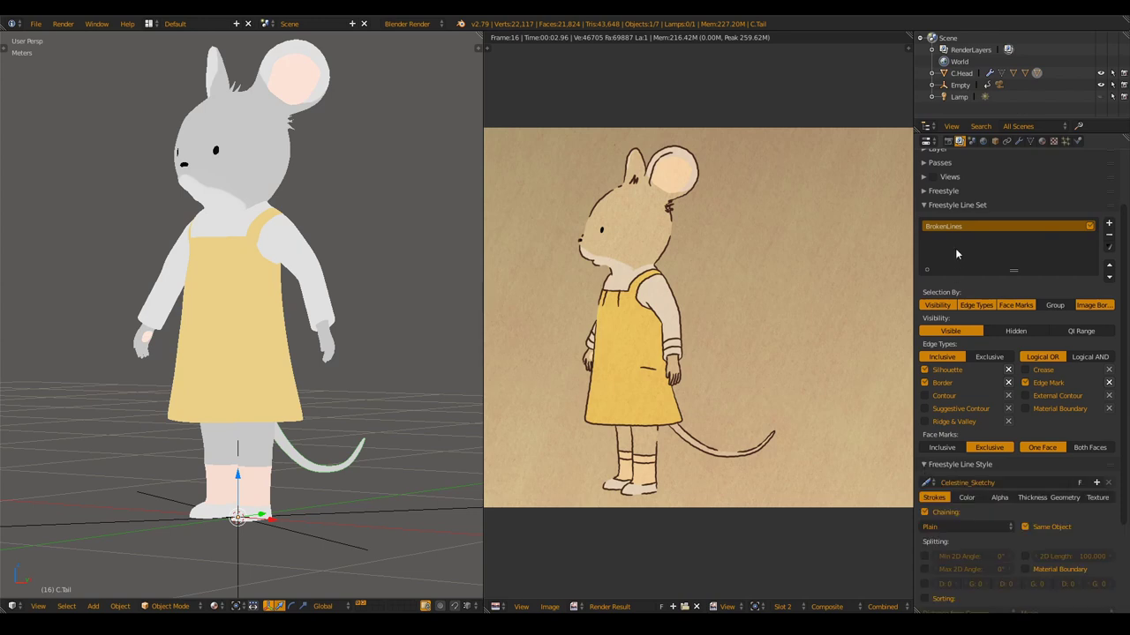
left_click(945, 205)
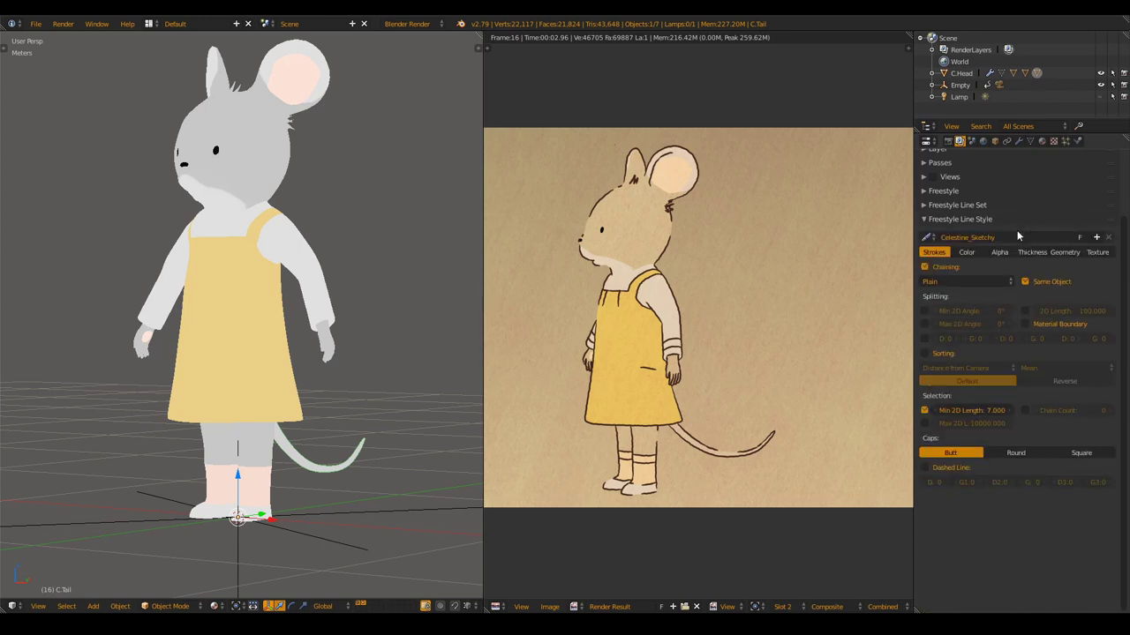
left_click(927, 237)
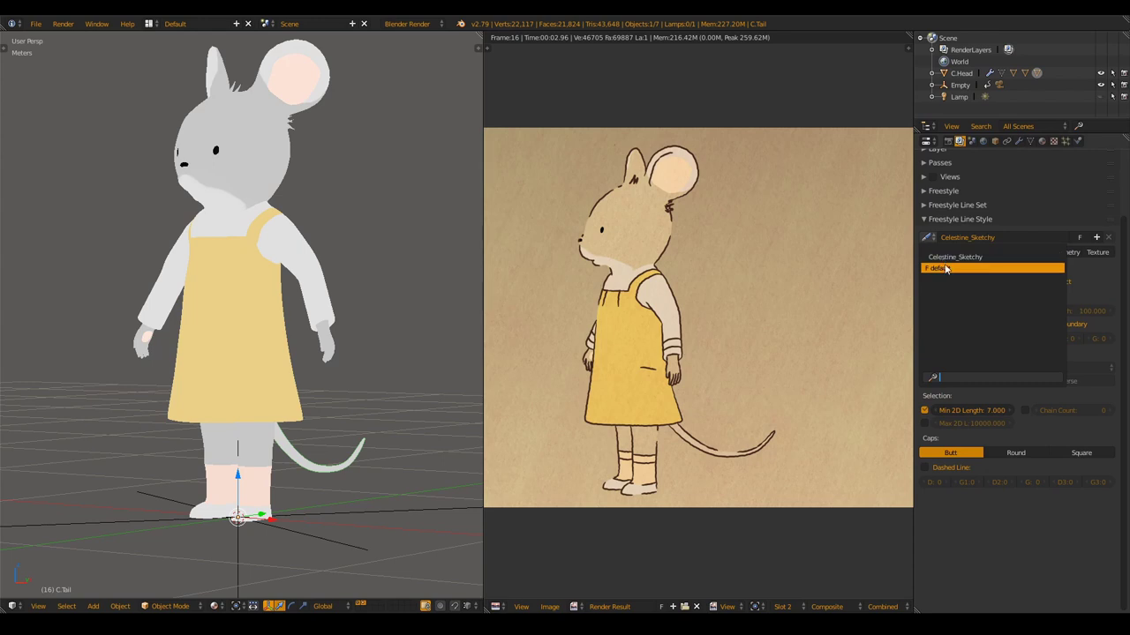
left_click(938, 268)
key("F12")
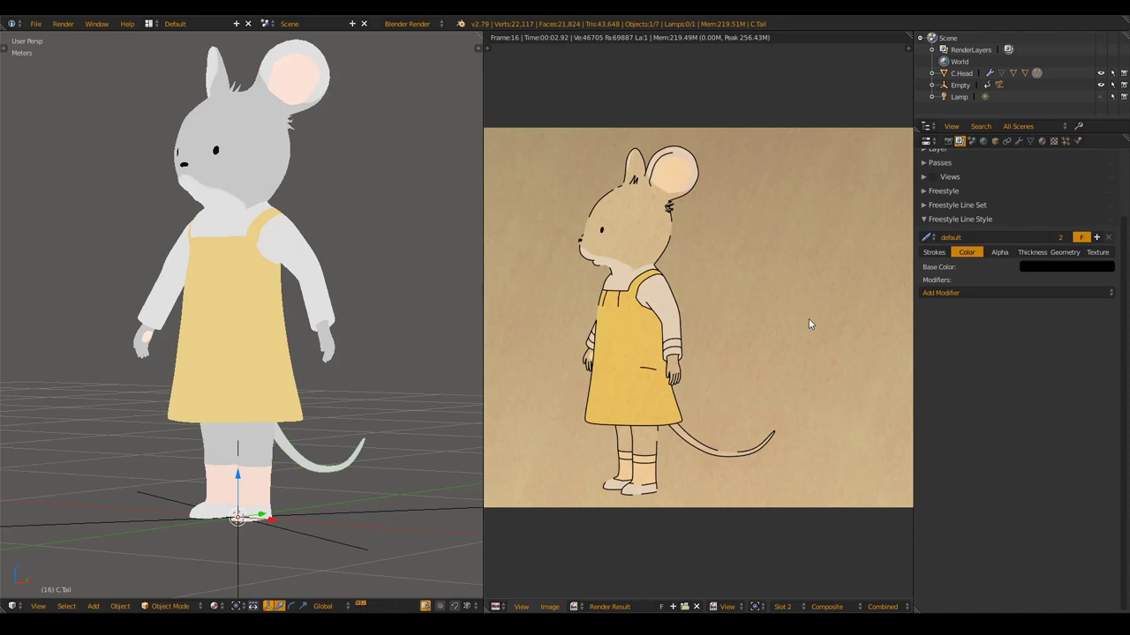
left_click(931, 240)
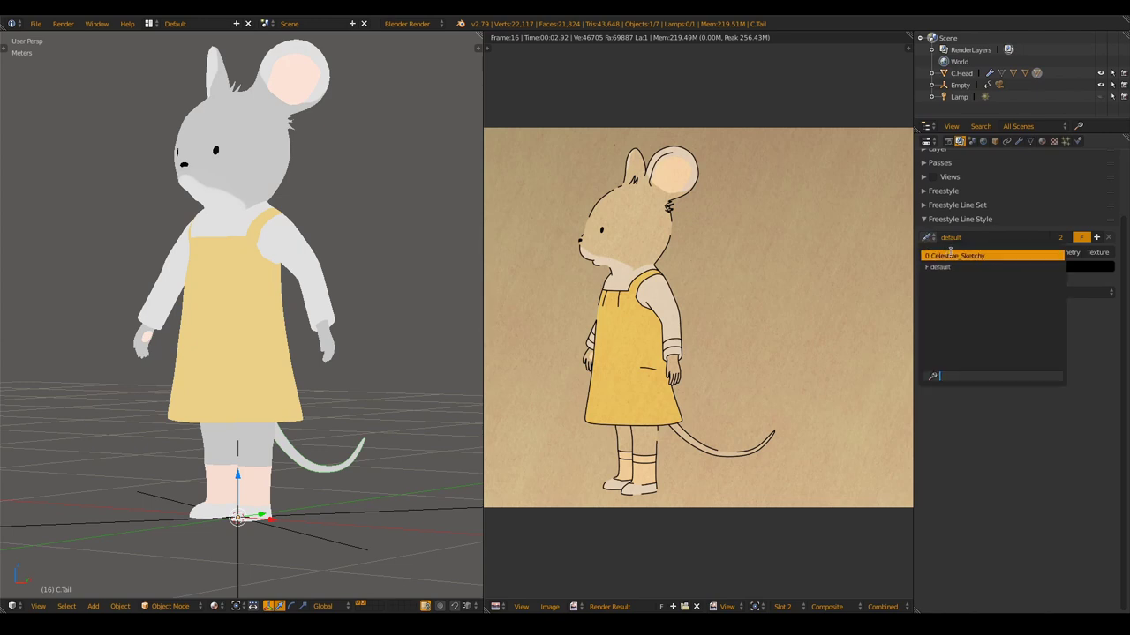
left_click(951, 255)
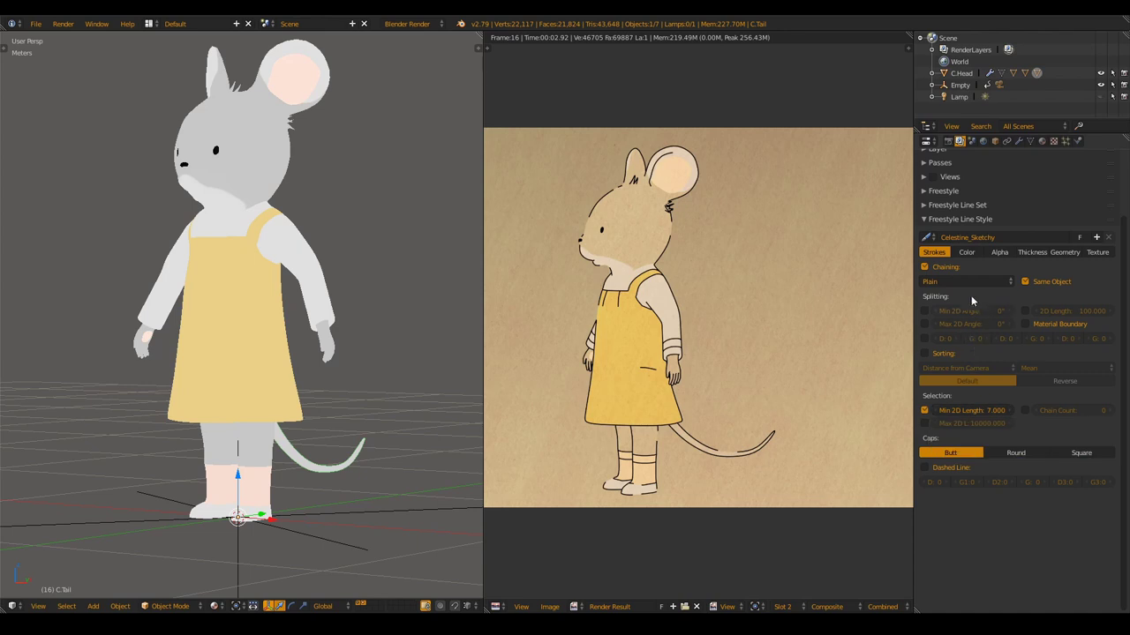
Inspect the line style's dark brown base colour in its Color settings.
left_click(966, 252)
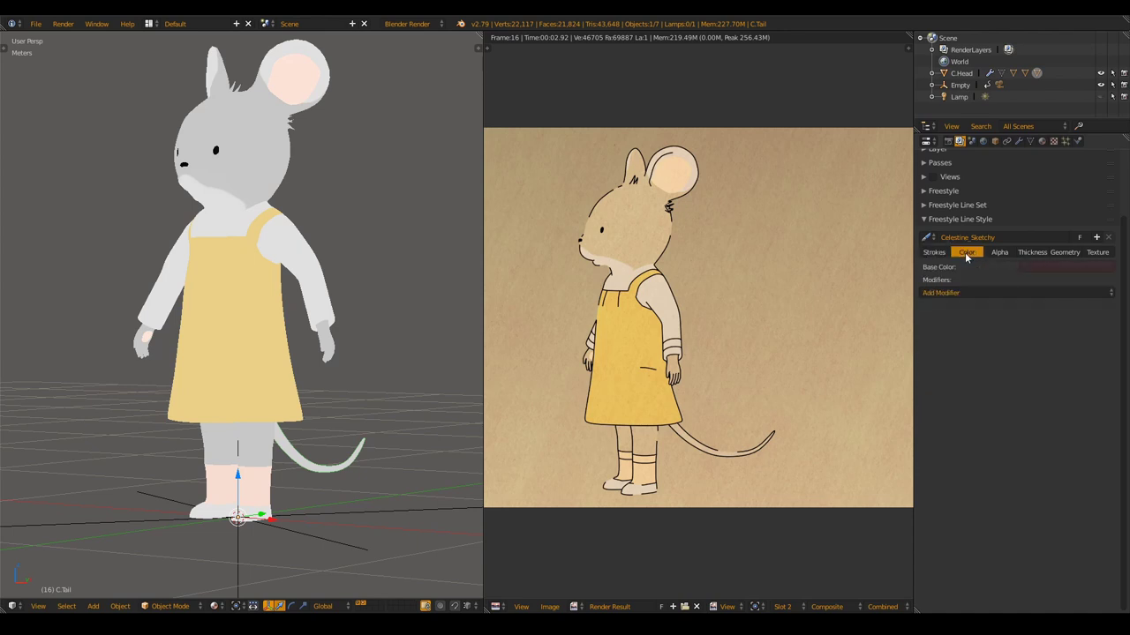
left_click(1029, 267)
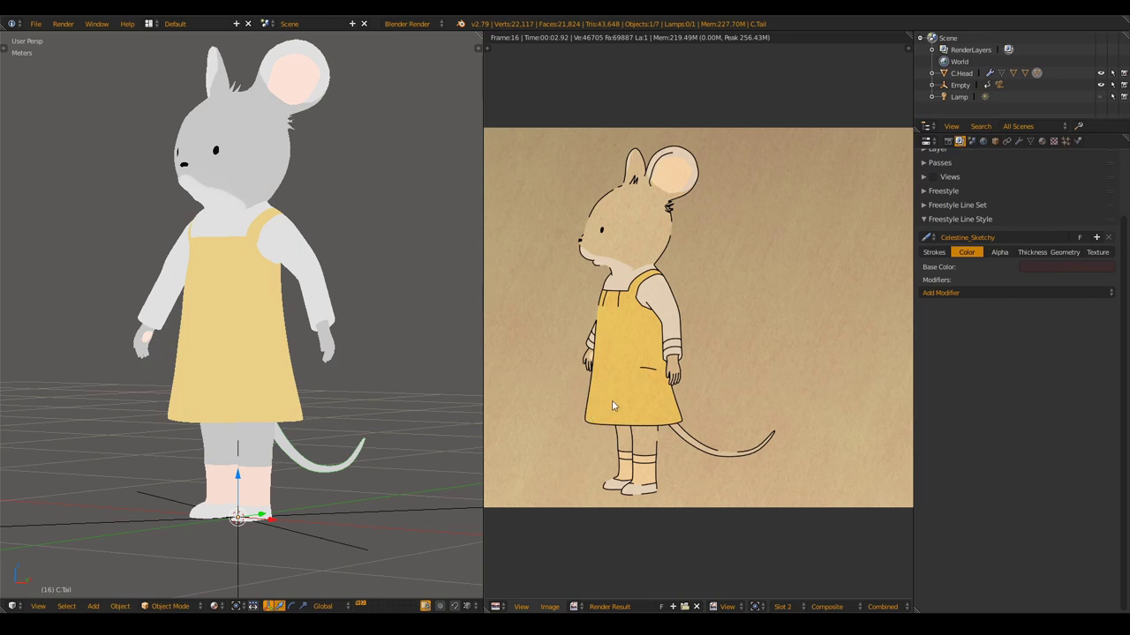
scroll(678, 428, "up", 15)
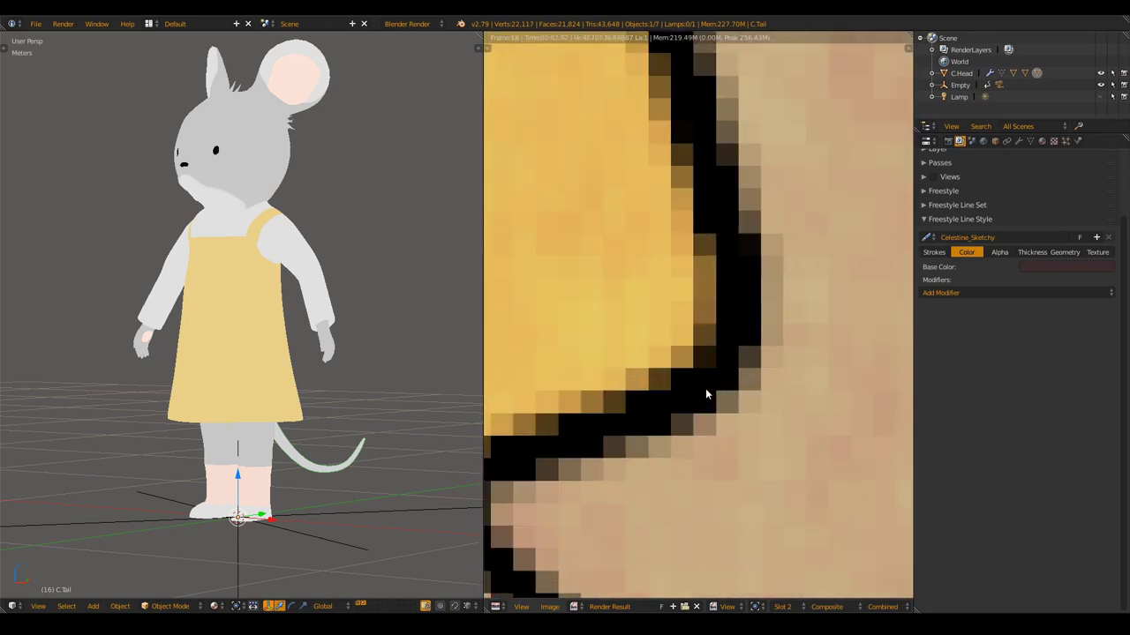
scroll(705, 395, "down", 18)
scroll(684, 316, "up", 3)
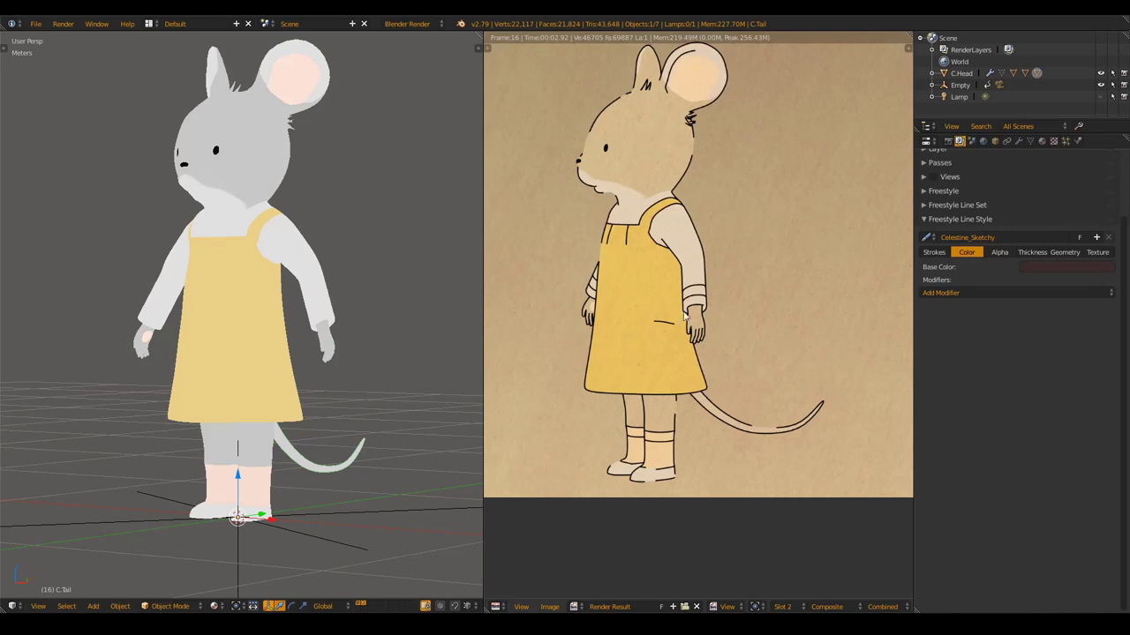
middle_click_drag(684, 316, 712, 391)
Show the Thickness settings with its Along Stroke curve mapping from 2.000 to 5.000.
left_click(1011, 252)
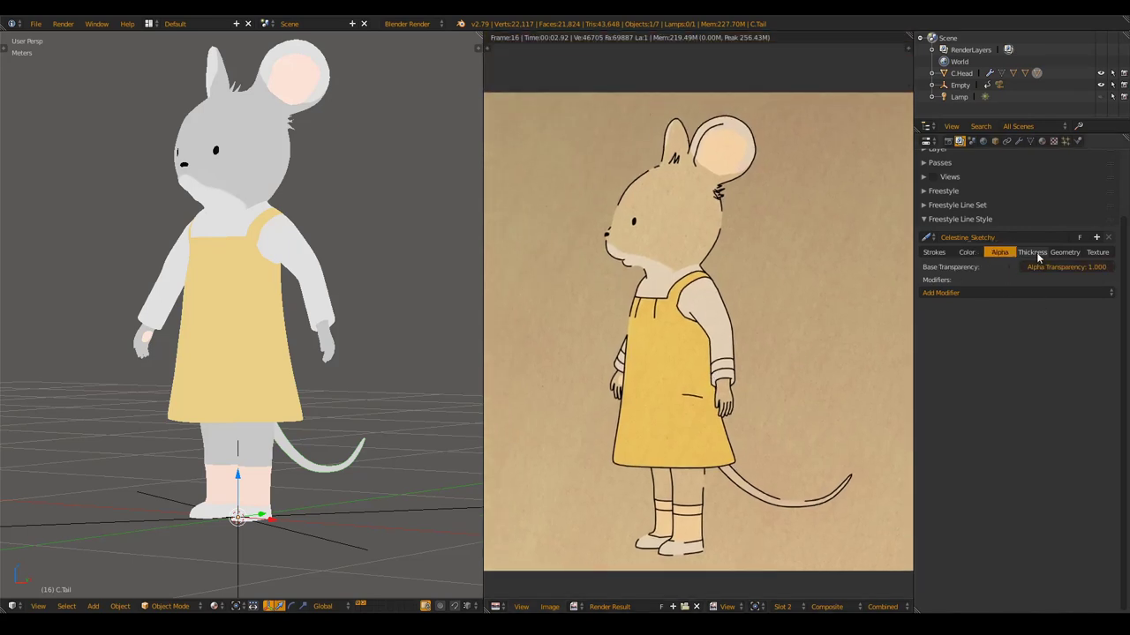
left_click(1034, 253)
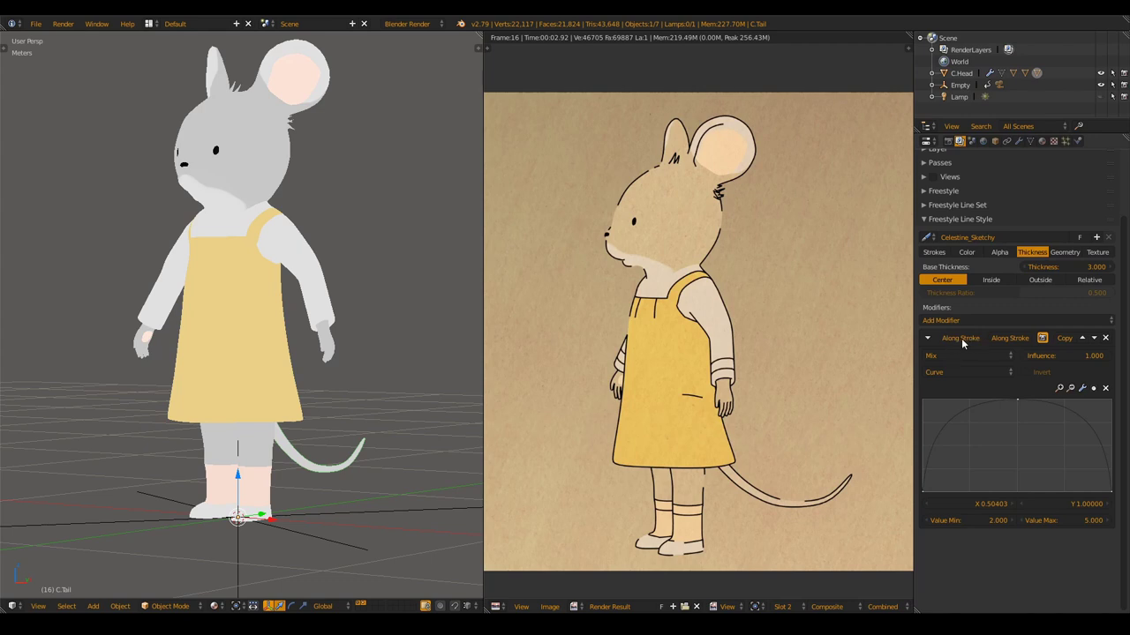
left_click(971, 372)
Re-render with Celestine_Sketchy and zoom around the result to inspect the tapered brown outlines.
key("F12")
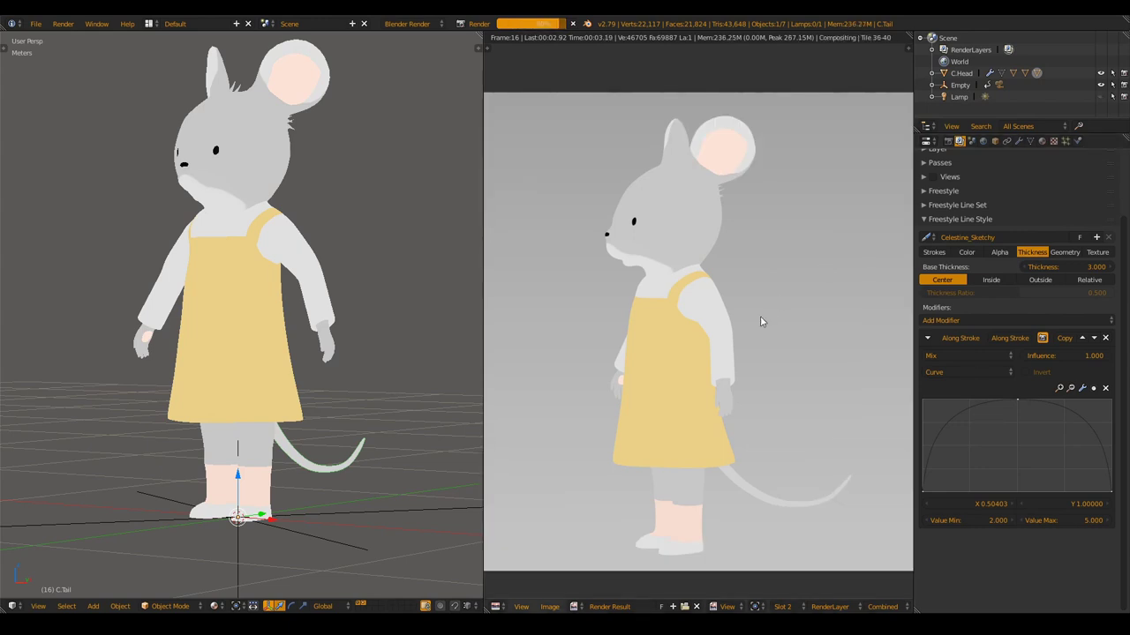
scroll(722, 375, "up", 6)
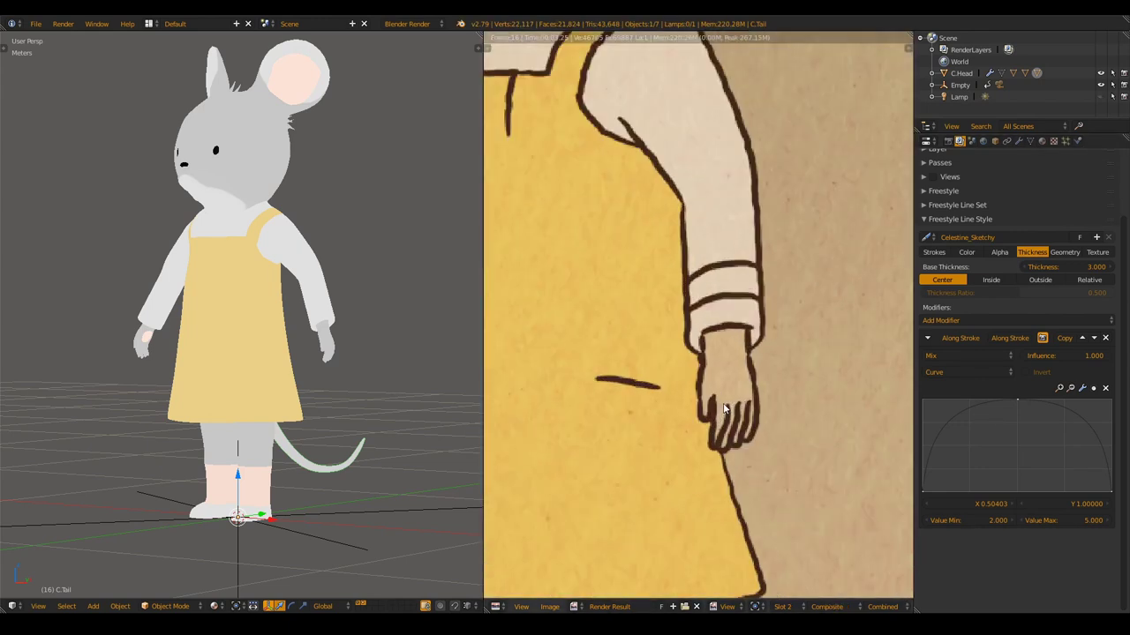
scroll(664, 391, "down", 5)
scroll(663, 391, "up", 8)
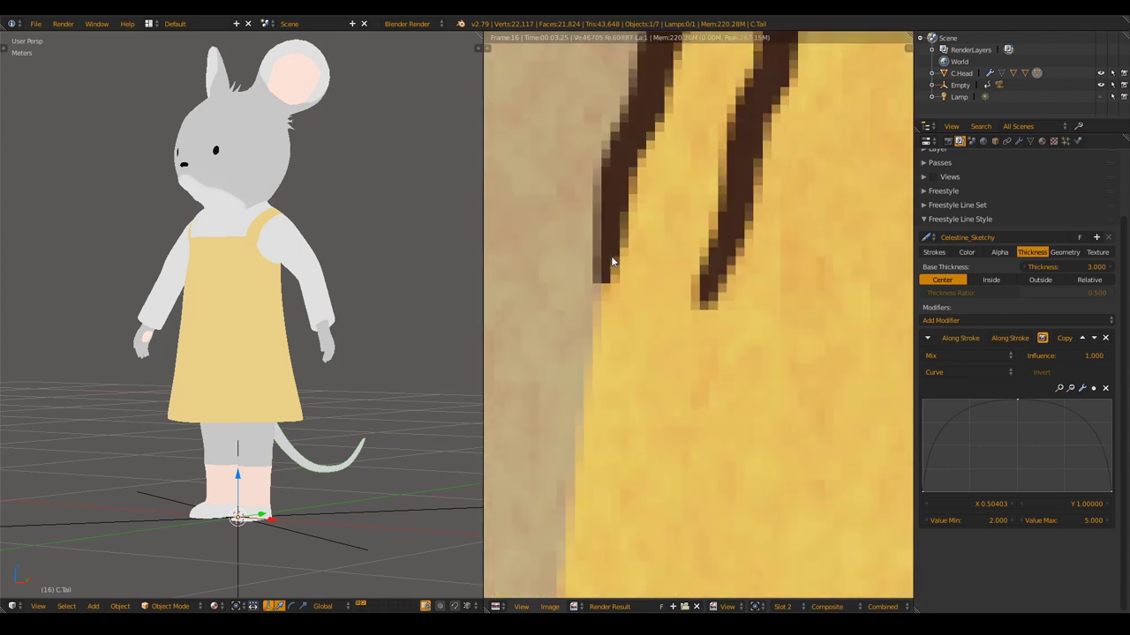
scroll(613, 283, "down", 5)
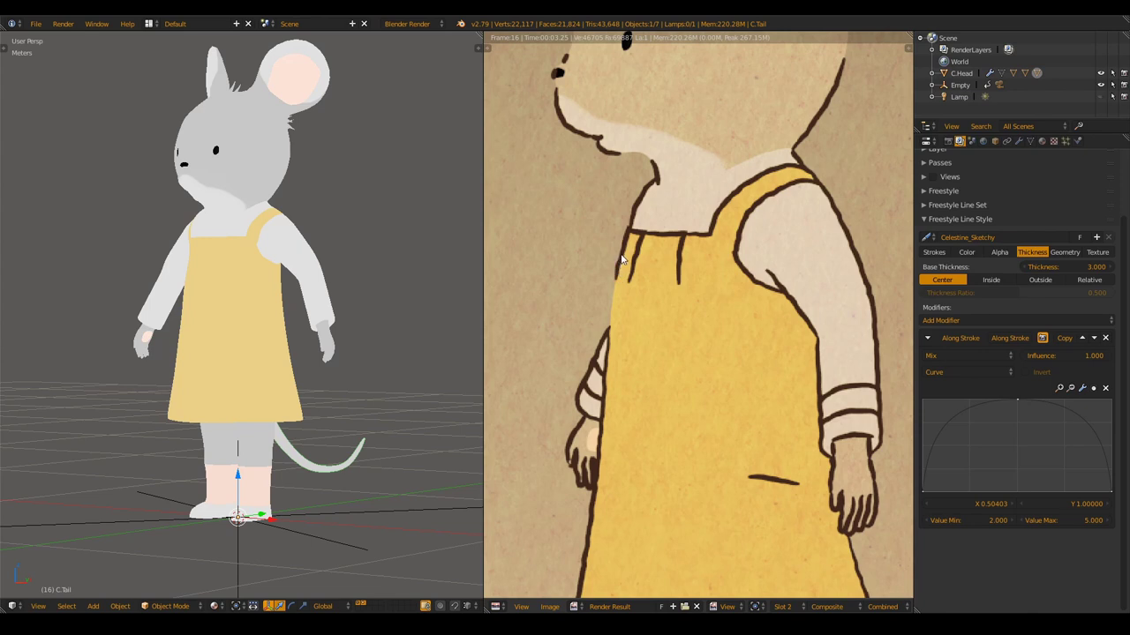
scroll(667, 313, "down", 5)
scroll(677, 371, "up", 2)
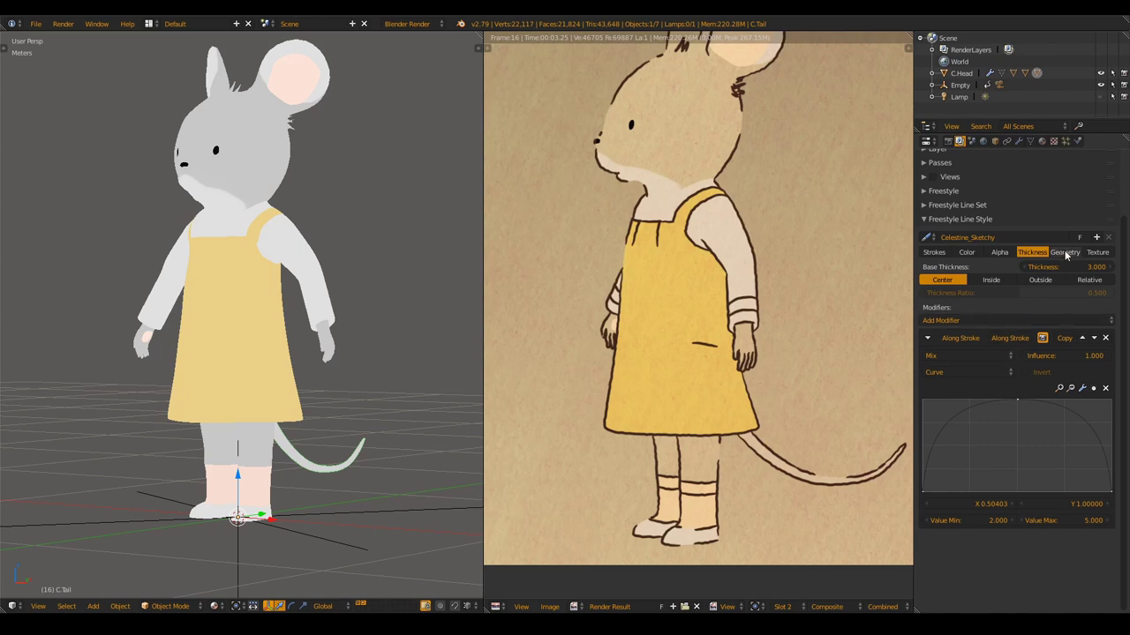
scroll(667, 301, "down", 2)
scroll(667, 301, "up", 1)
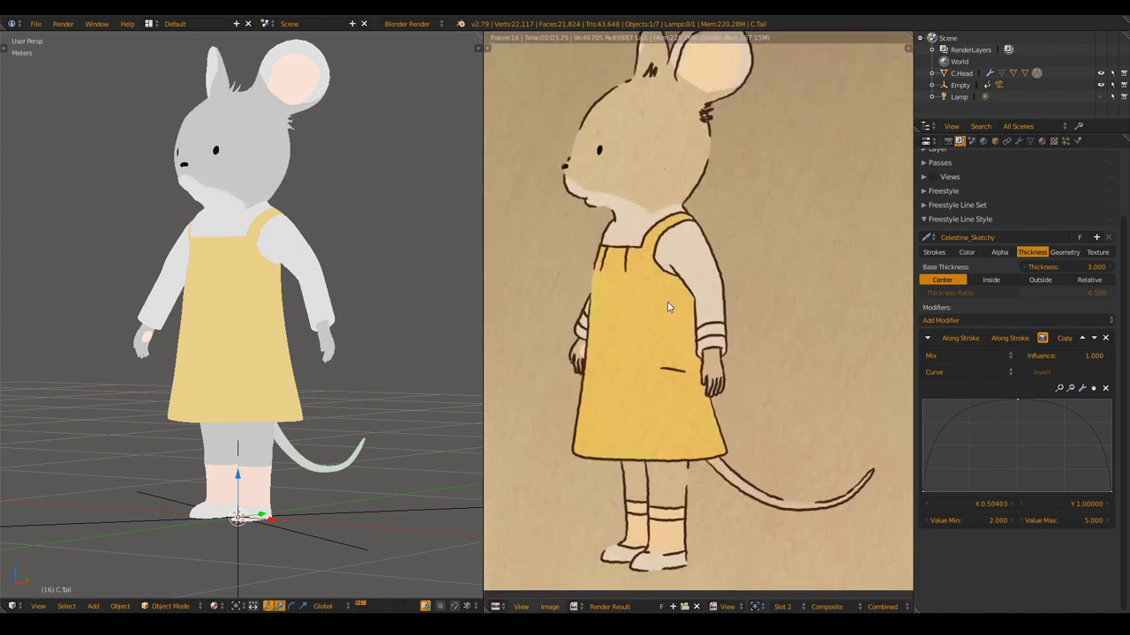
scroll(669, 304, "down", 1)
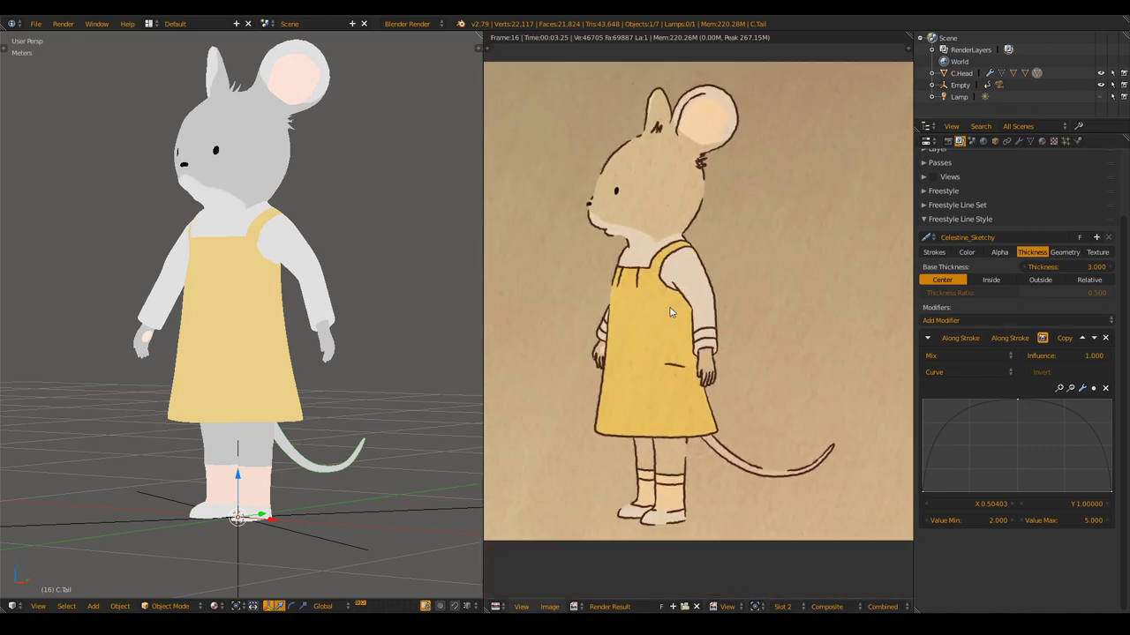
Display Celestine_Sketchy's Geometry modifiers: Sampling 2.000, Spatial Noise amplitude 0.600, scale 5.000, 4 octaves.
left_click(1065, 253)
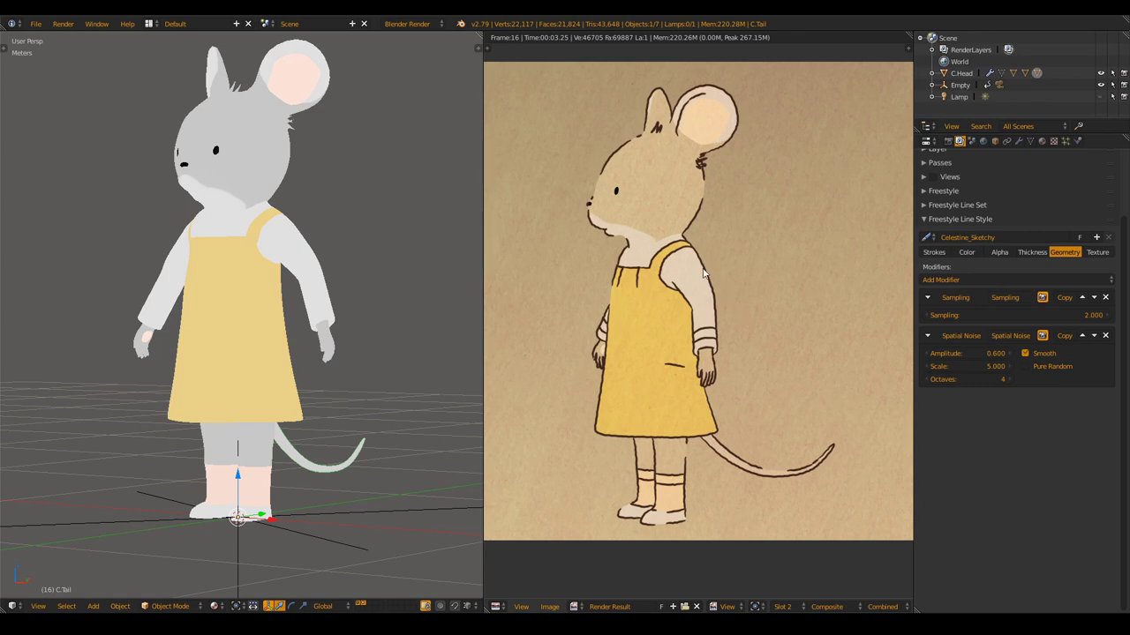
scroll(703, 273, "up", 5)
scroll(704, 273, "up", 4)
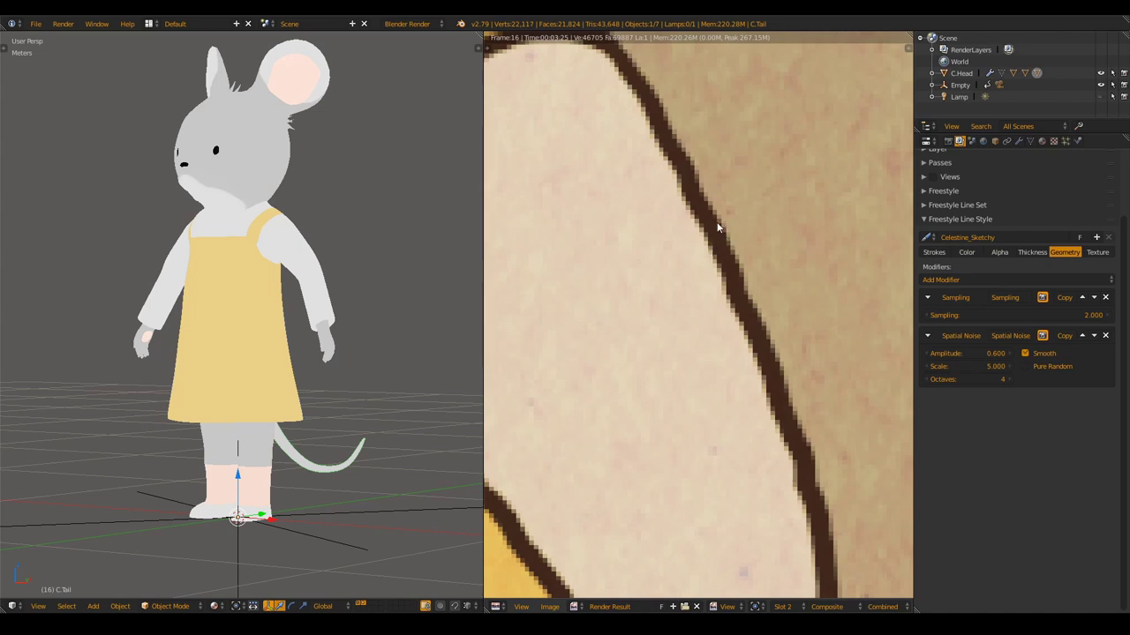
scroll(717, 222, "down", 6)
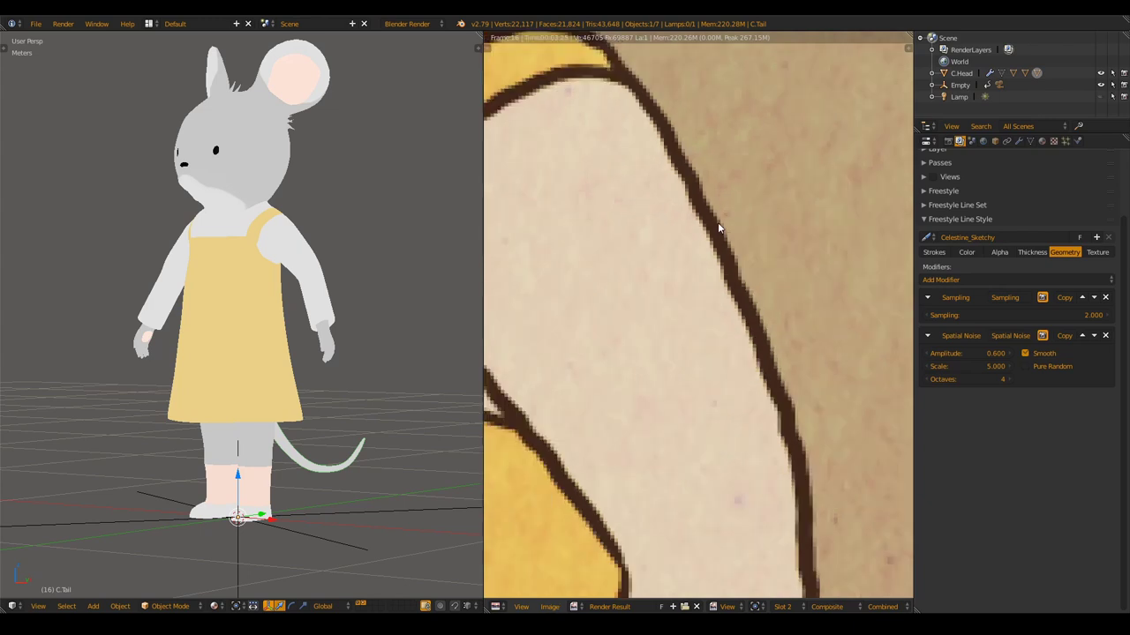
scroll(718, 228, "down", 2)
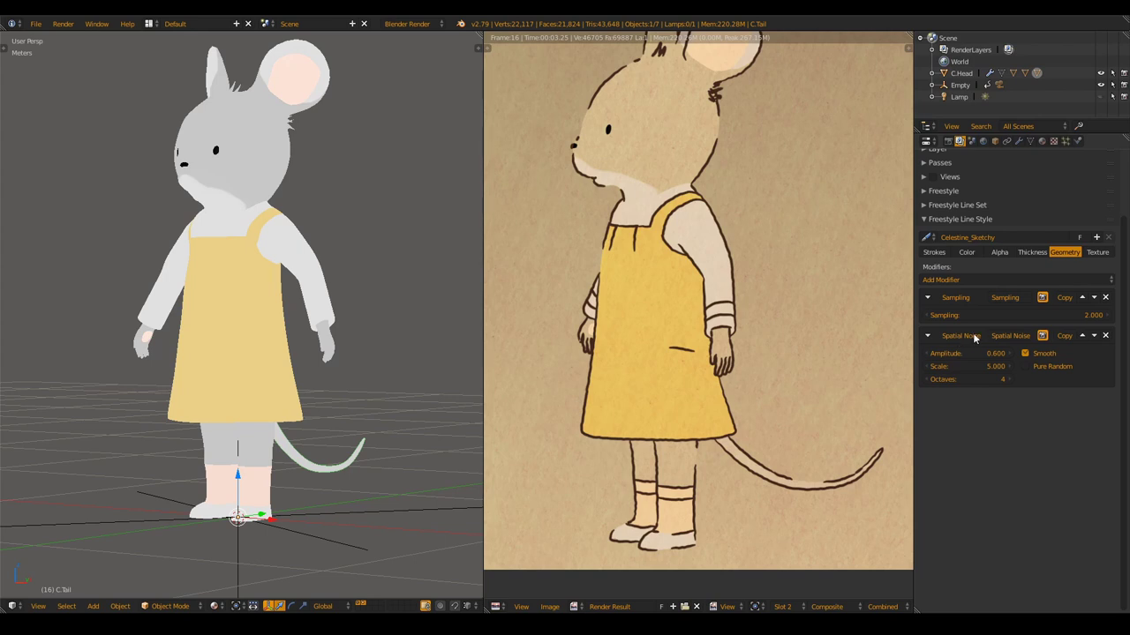
left_click(976, 278)
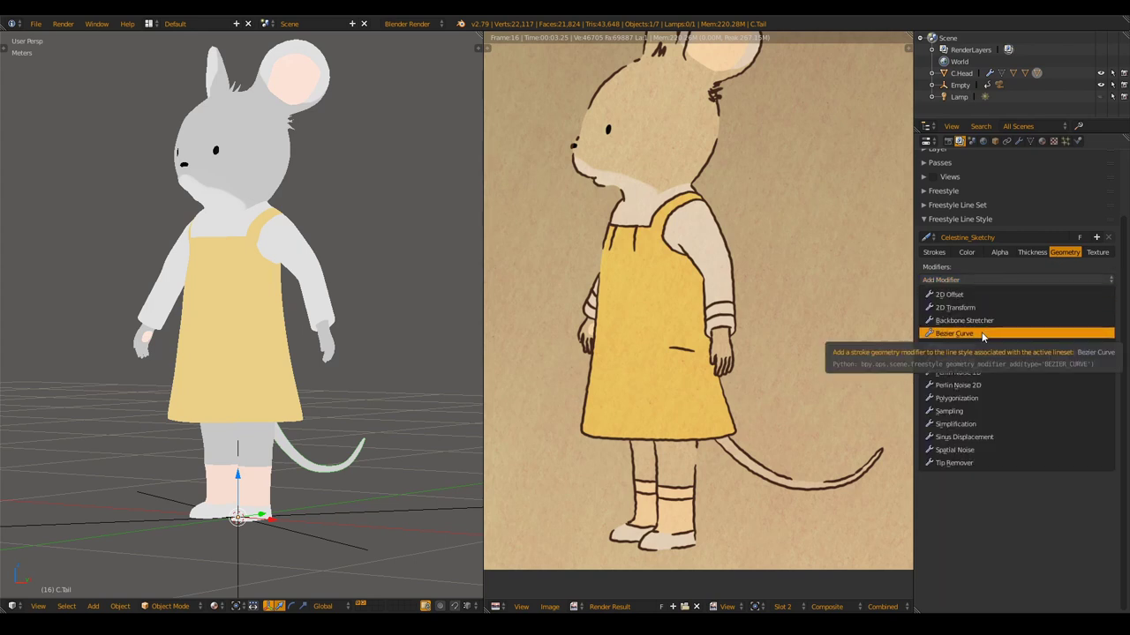
left_click(981, 331)
left_click(975, 279)
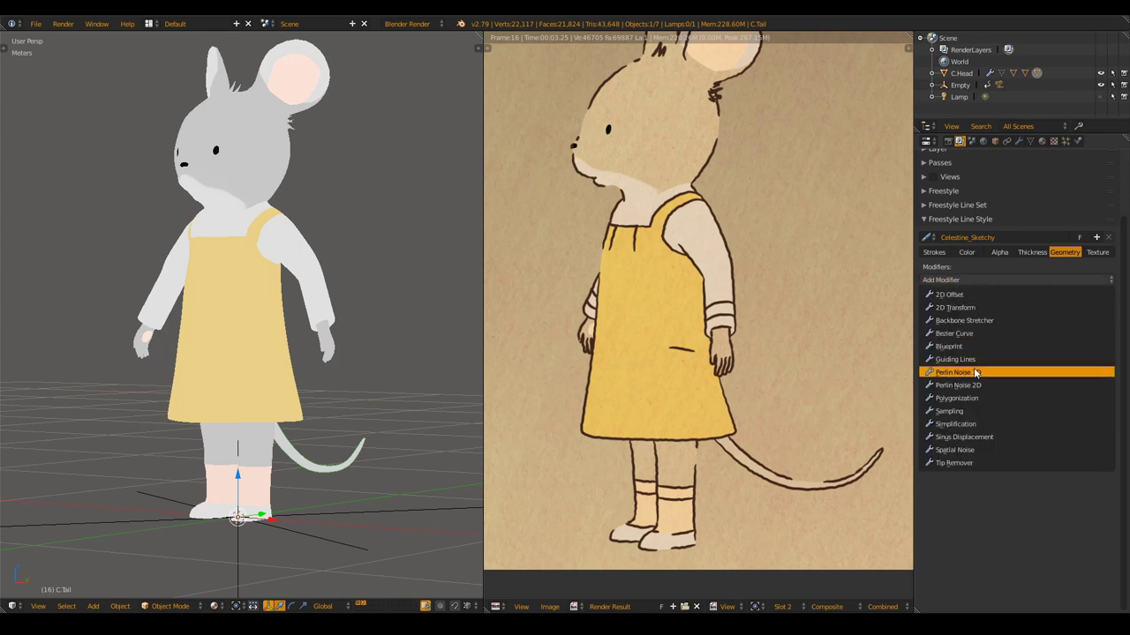
left_click(975, 372)
left_click(965, 281)
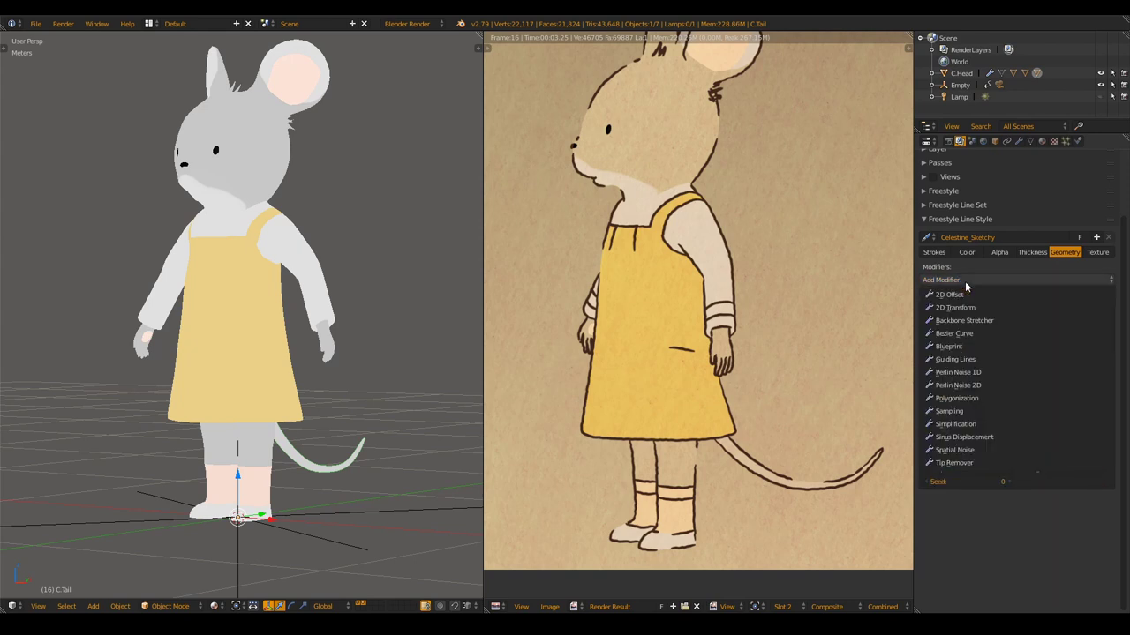
left_click(960, 385)
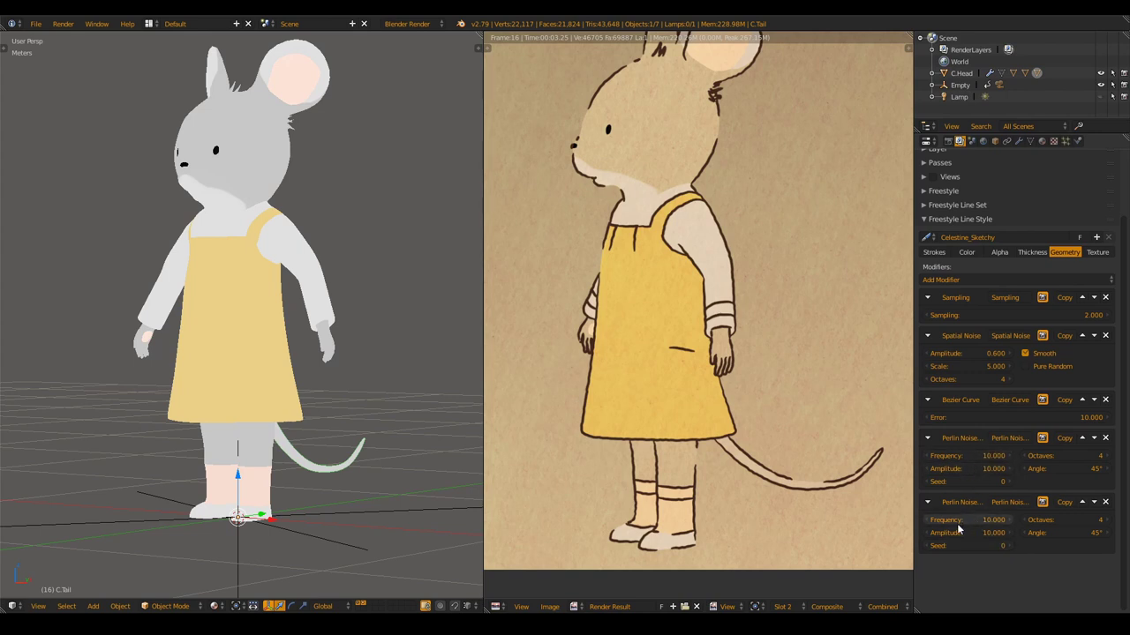
left_click(1105, 401)
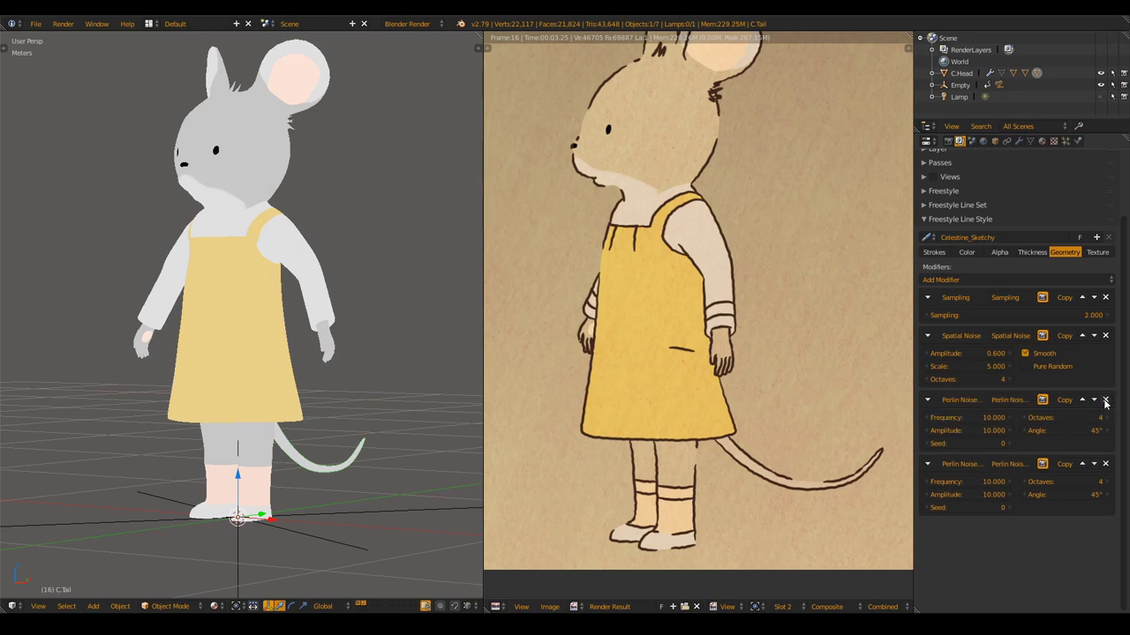
left_click(1105, 401)
left_click(1106, 402)
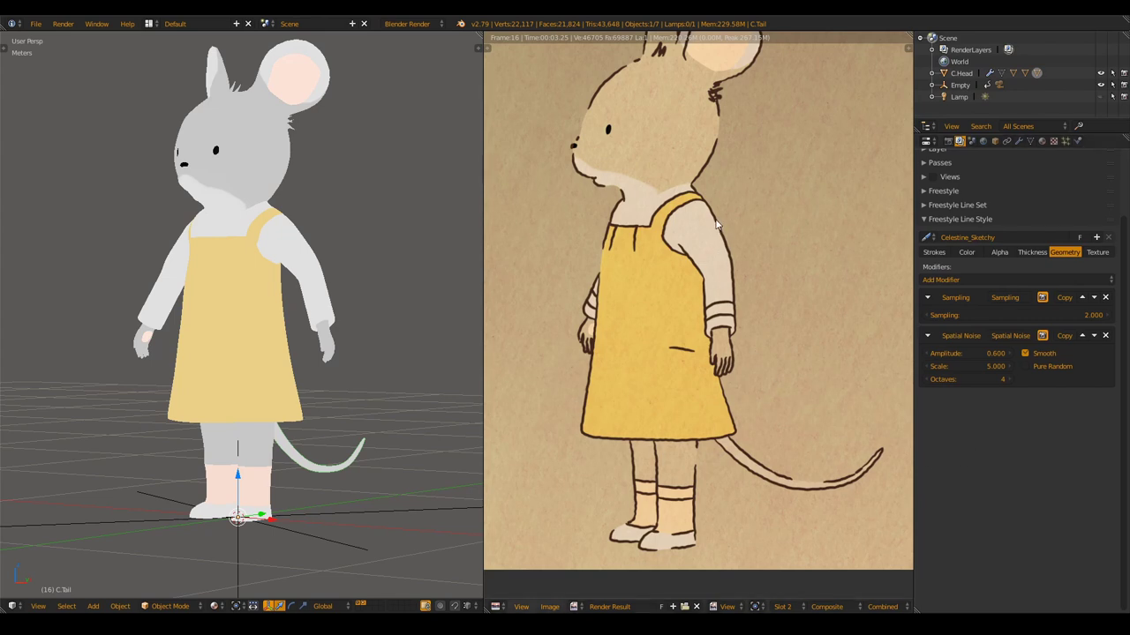
Zoom and pan the render to check line detail, then switch to the Compositing layout.
scroll(706, 280, "up", 2)
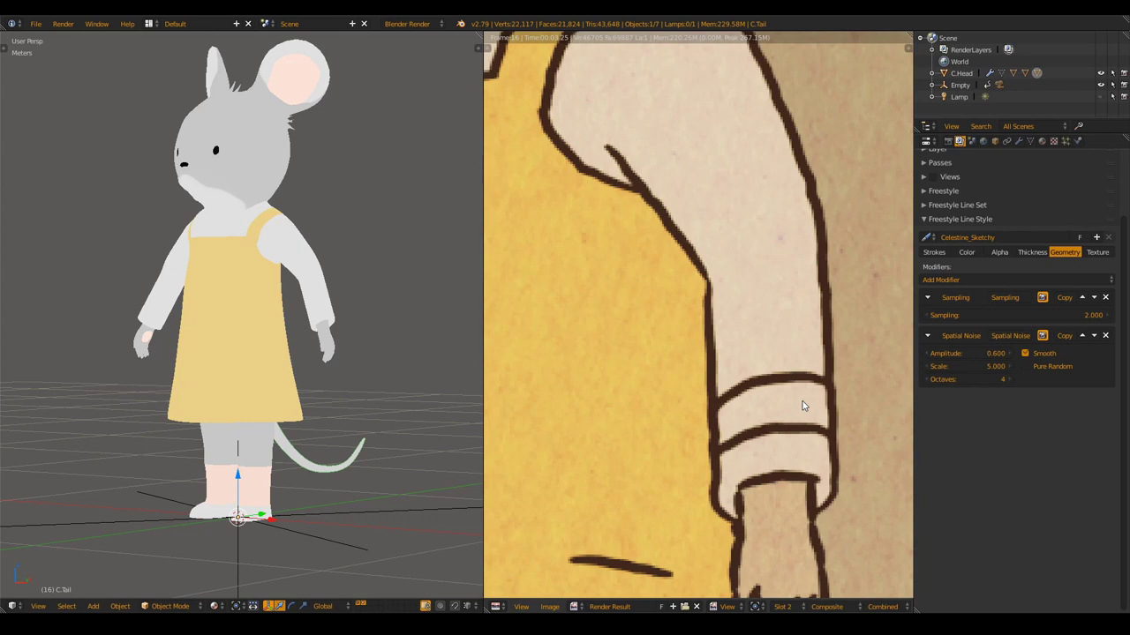
scroll(802, 406, "down", 3)
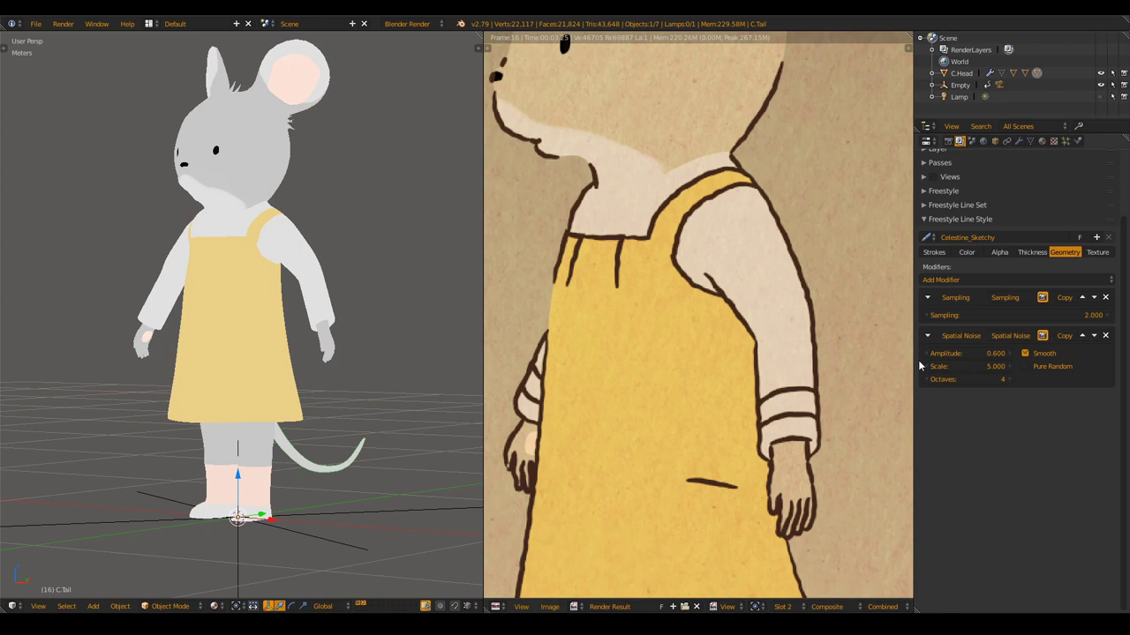
scroll(706, 318, "down", 3)
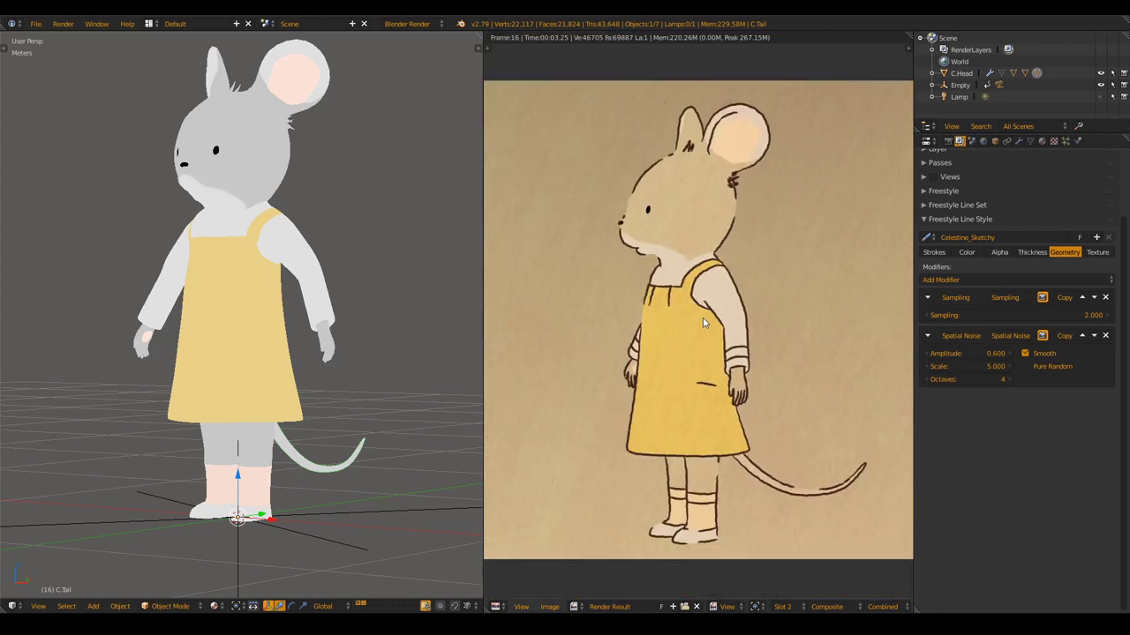
scroll(703, 318, "up", 1)
middle_click_drag(702, 318, 669, 307)
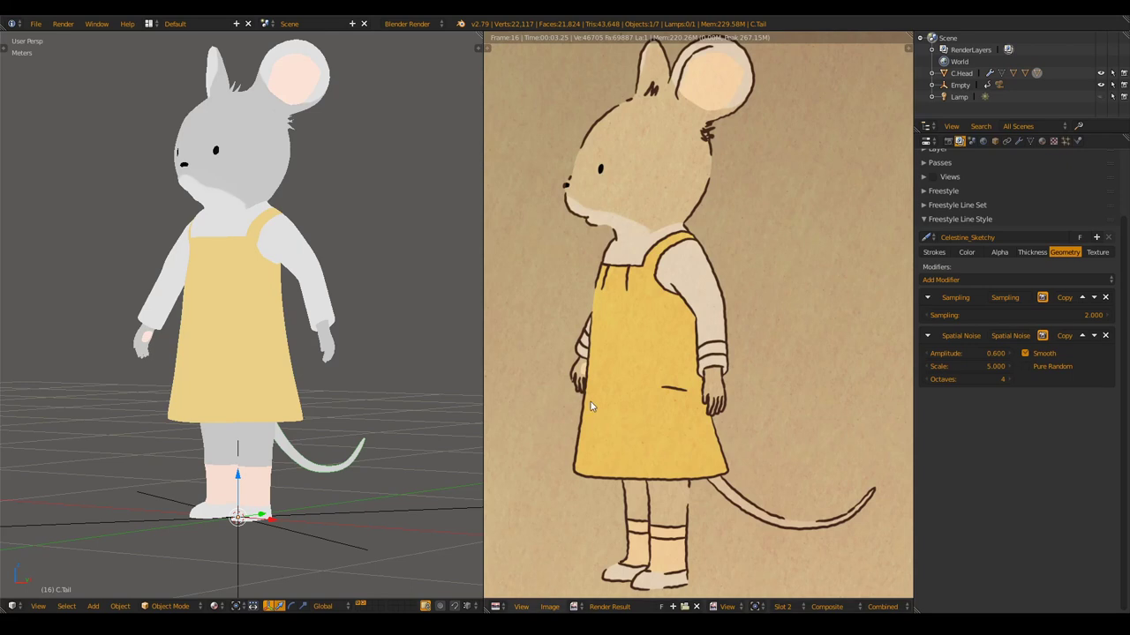
key("ctrl+Left")
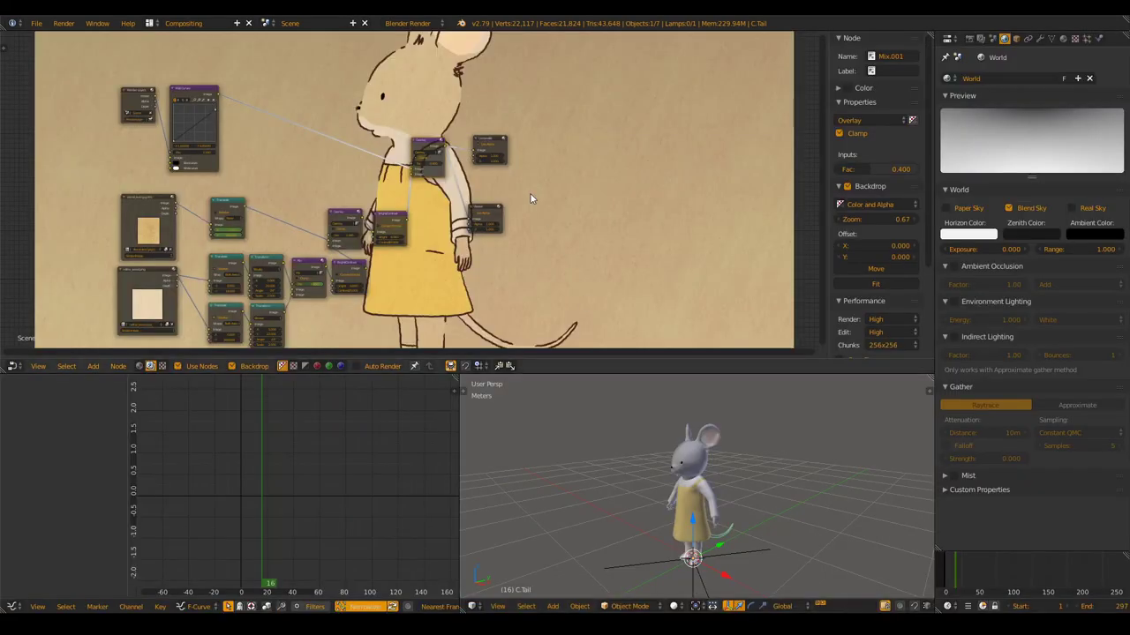
Maximize the node editor, frame all nodes, and preview the dierat_tea2 paper image in the backdrop.
key("ctrl+space")
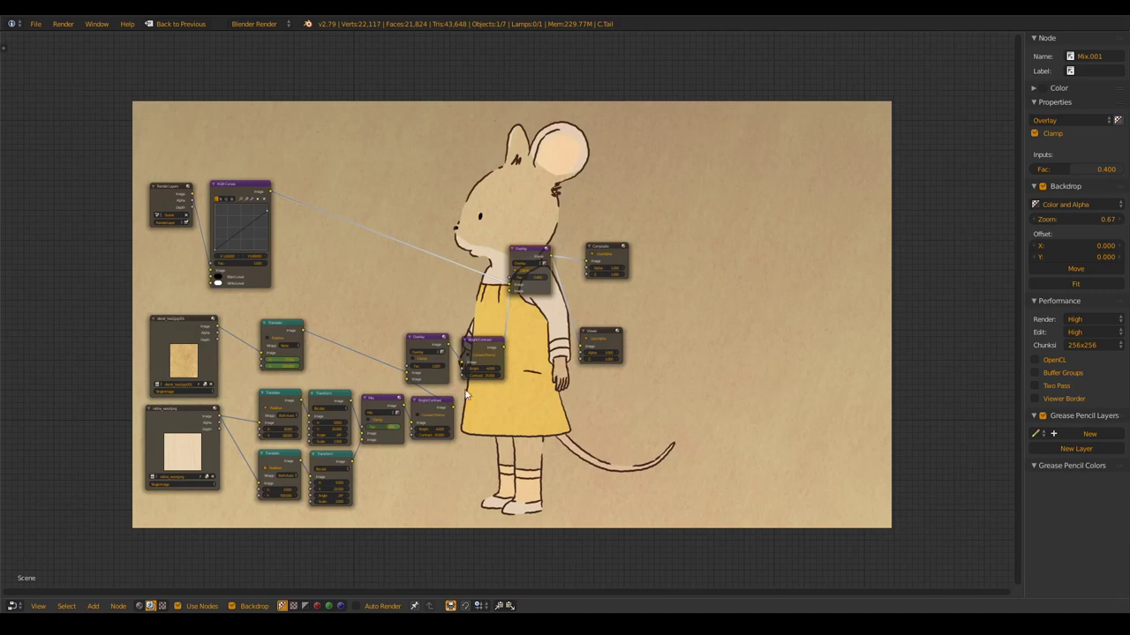
scroll(448, 417, "down", 1)
scroll(341, 281, "down", 4)
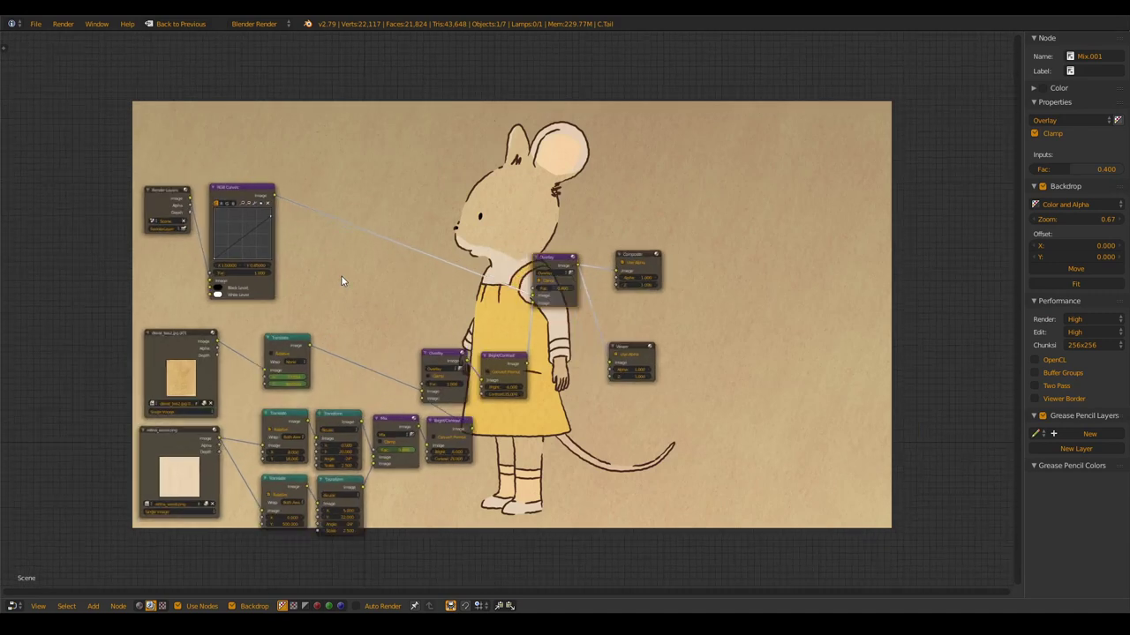
middle_click_drag(341, 277, 313, 318)
scroll(309, 319, "up", 3)
scroll(310, 324, "up", 2)
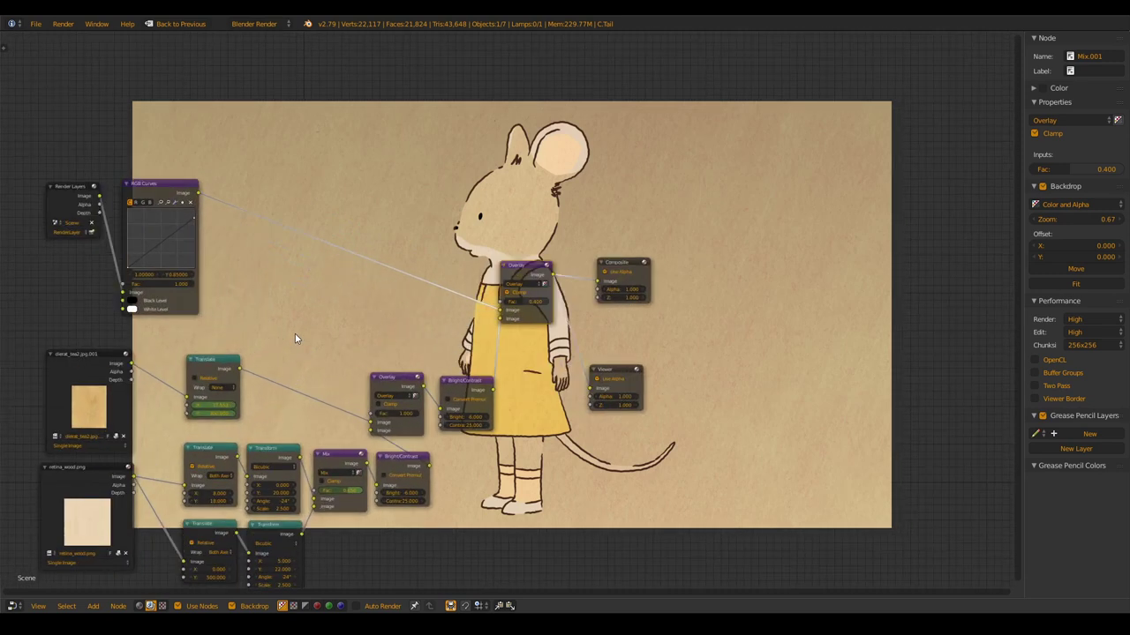
key("Home")
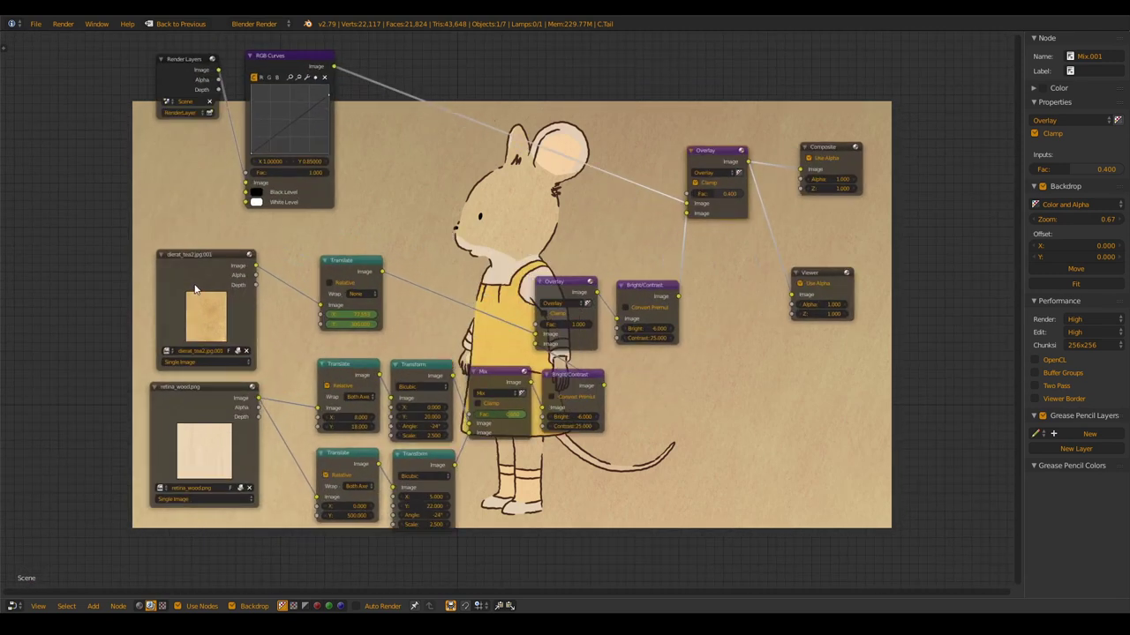
left_click(196, 290, "ctrl+shift")
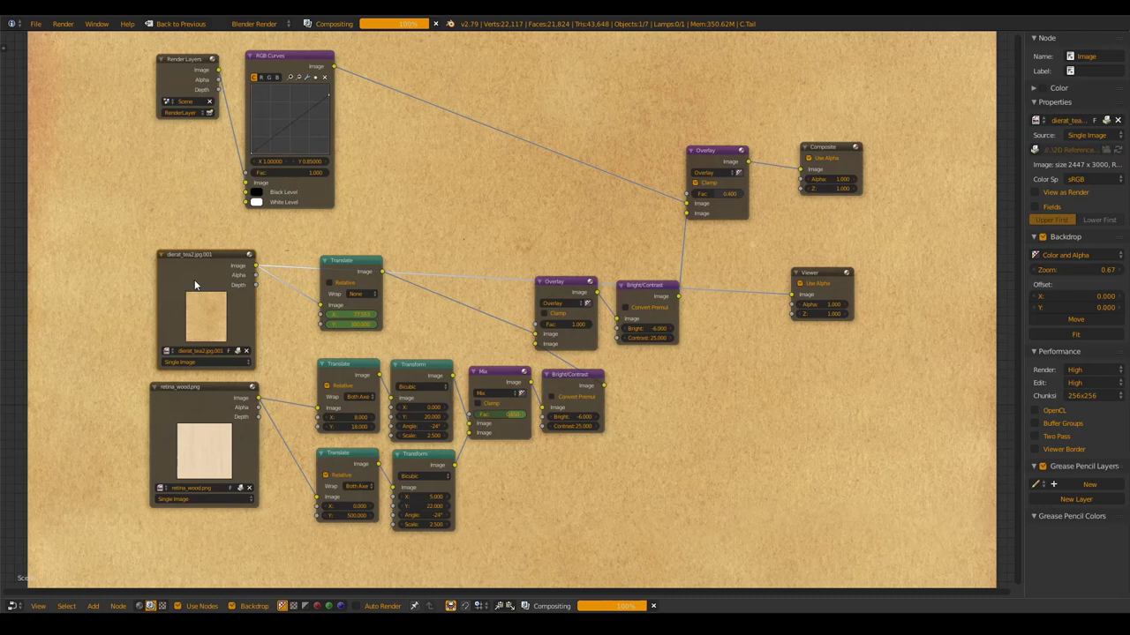
Preview the plain grey Render Layers output in the backdrop and reframe the node tree.
left_click(175, 67, "ctrl+shift")
middle_click_drag(391, 239, 252, 518)
key("Home")
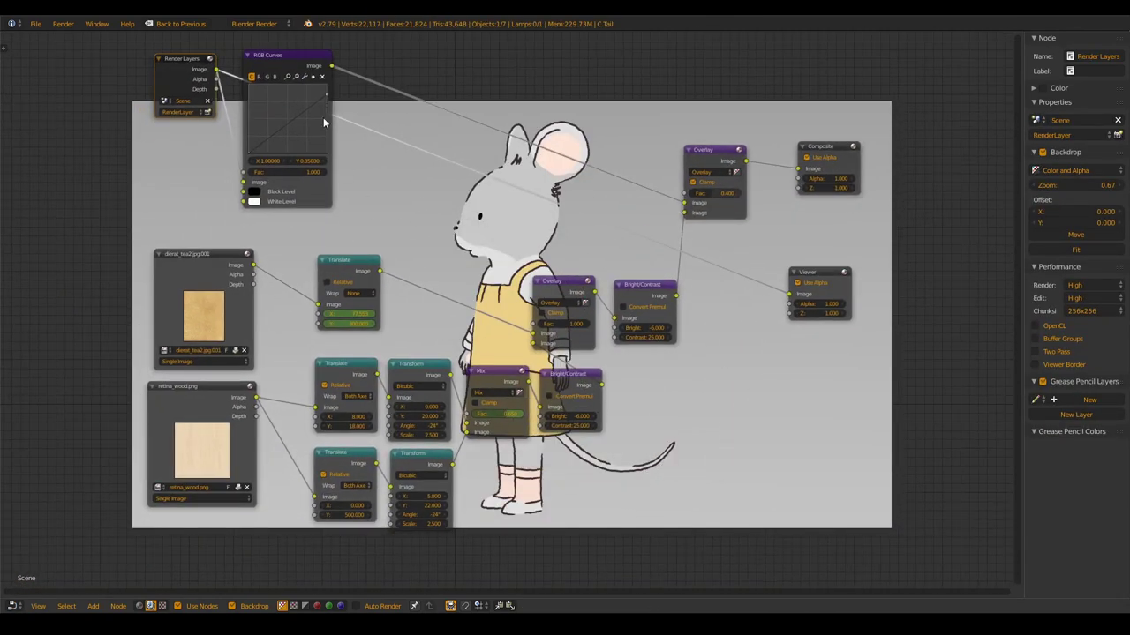
left_click(285, 60, "ctrl+shift")
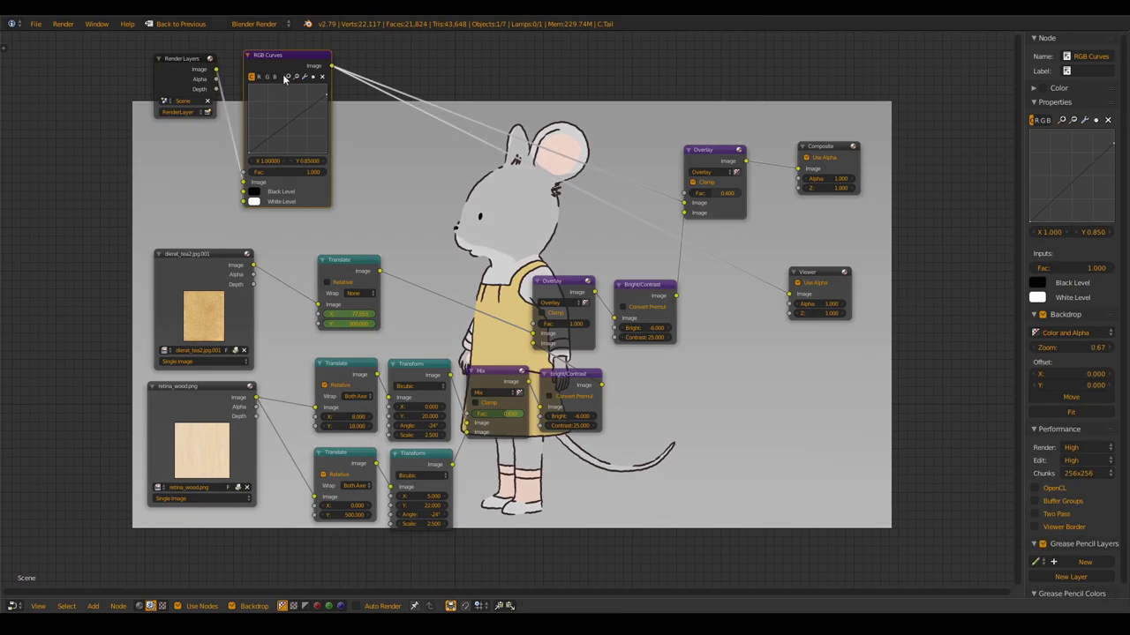
Preview dierat_tea2 and retina_wood textures in turn, ending on the paper's Translate node output.
left_click(220, 270, "ctrl+shift")
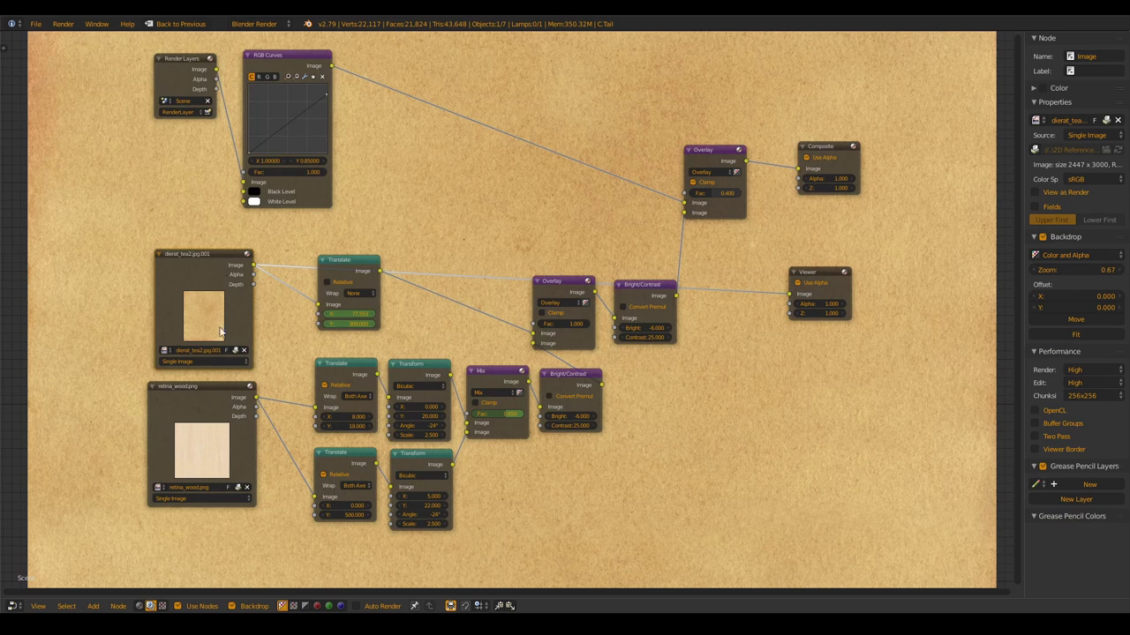
left_click(210, 405, "ctrl+shift")
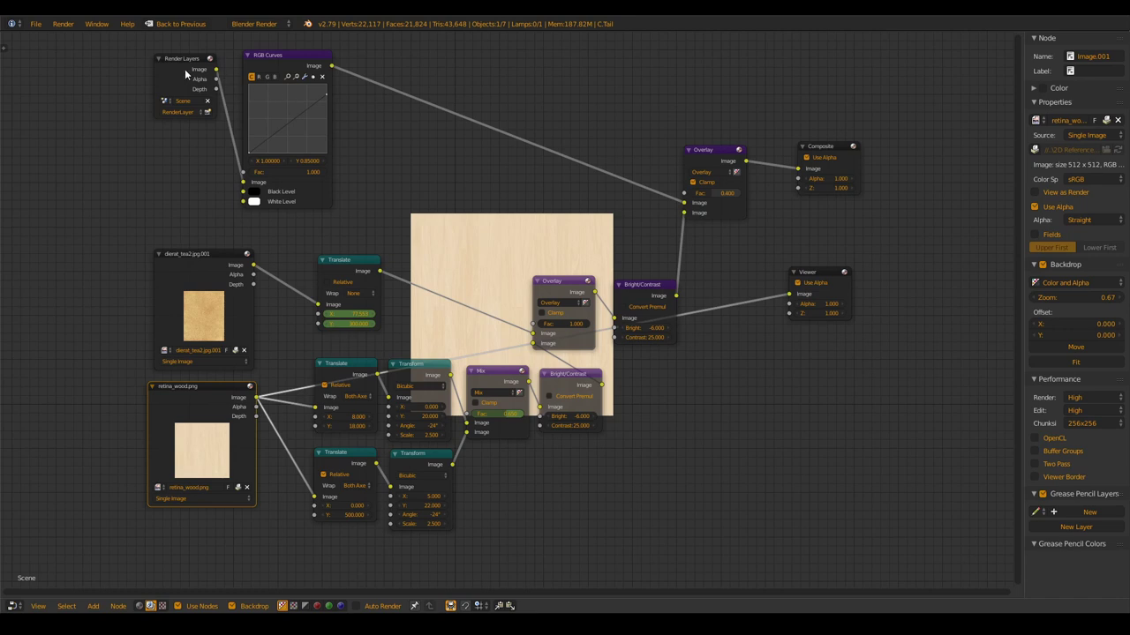
left_click(204, 267, "ctrl+shift")
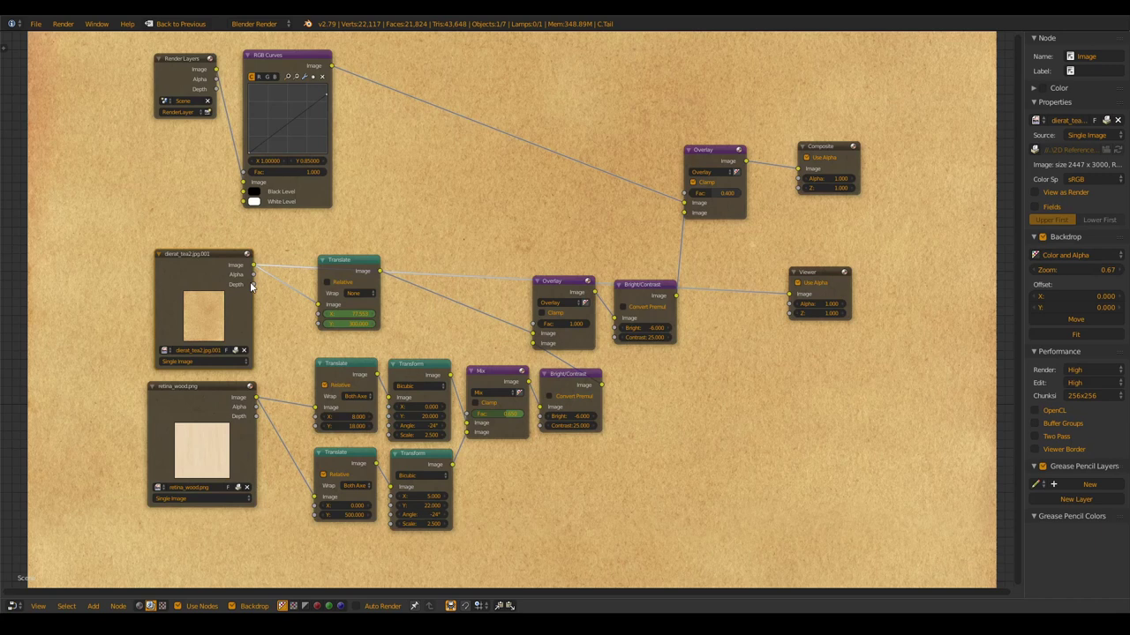
left_click(230, 408, "ctrl+shift")
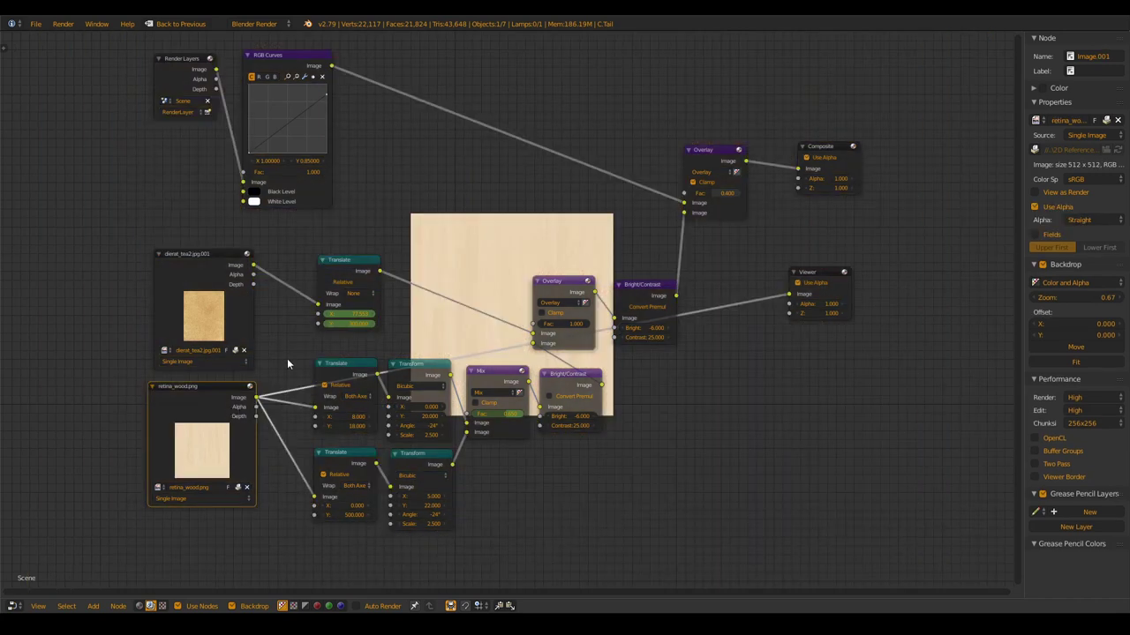
left_click(350, 275, "ctrl+shift")
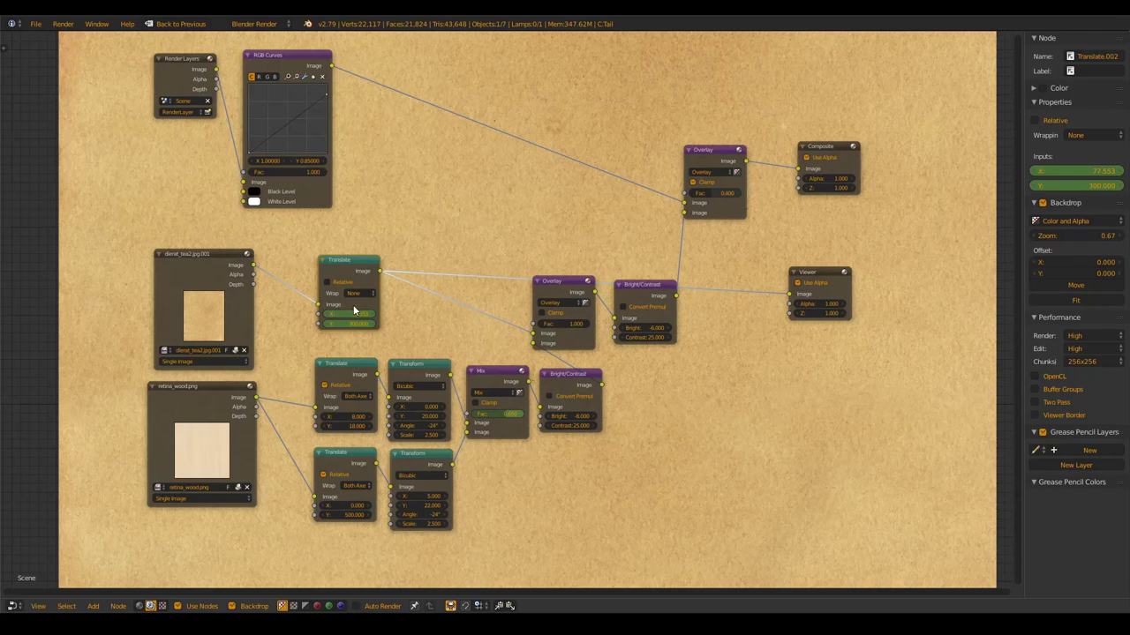
scroll(426, 315, "up", 2)
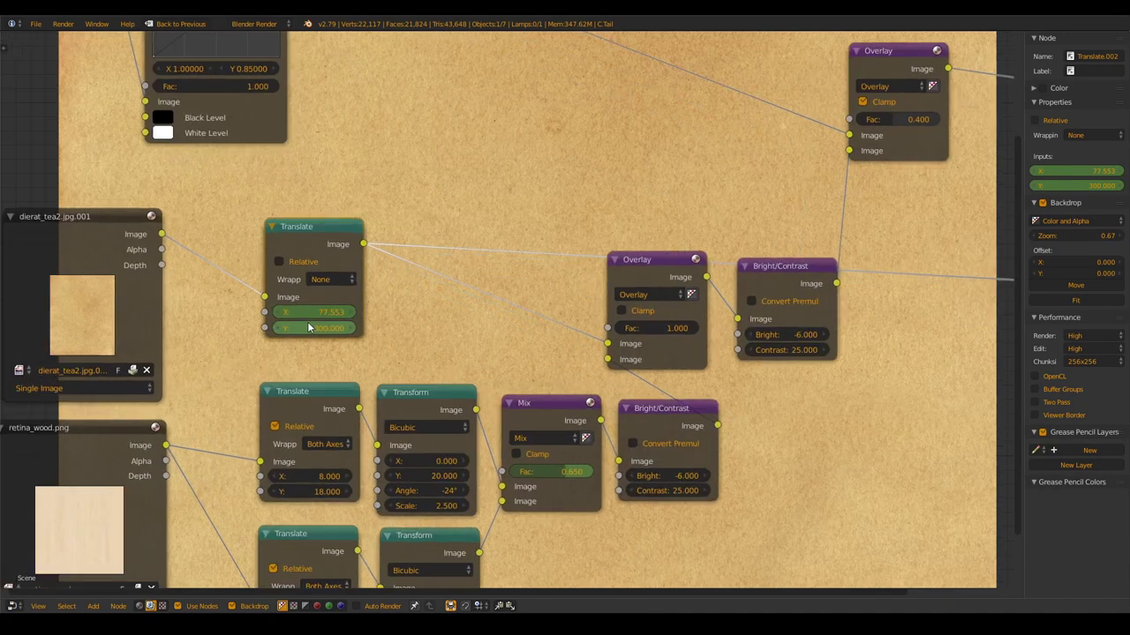
scroll(308, 327, "up", 3)
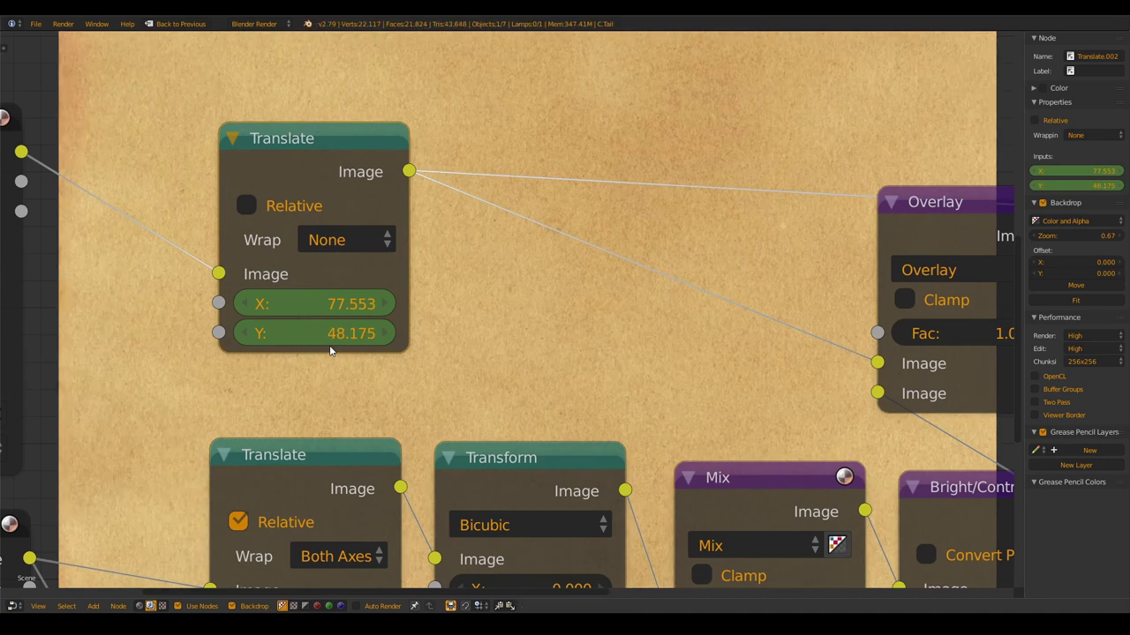
scroll(459, 272, "down", 2)
scroll(445, 275, "down", 2)
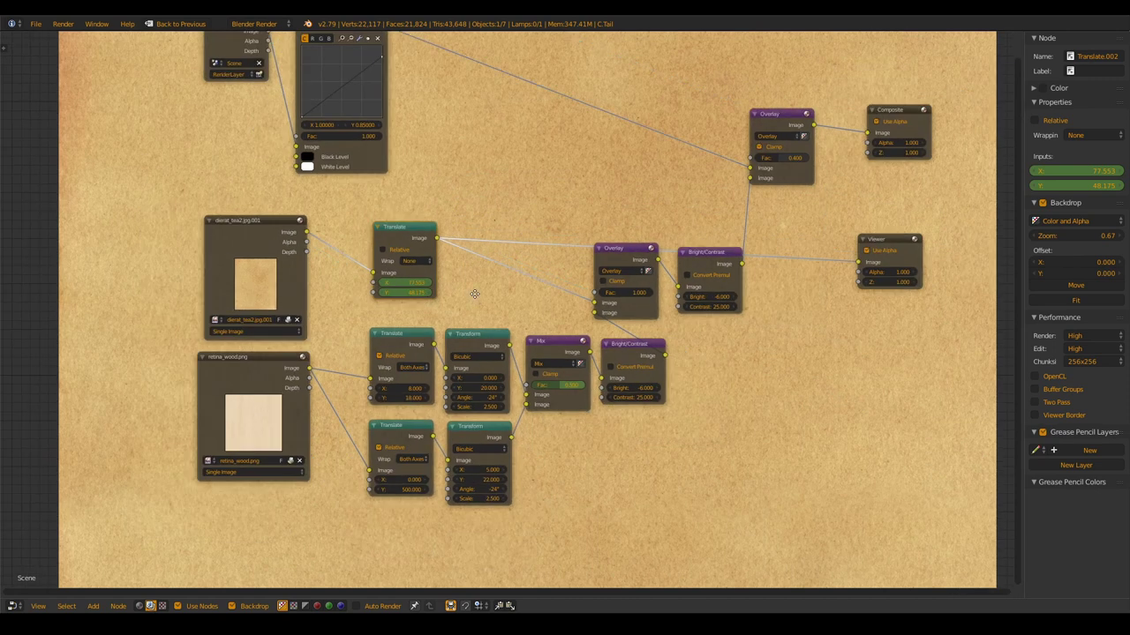
middle_click_drag(445, 276, 294, 315)
scroll(294, 316, "up", 1)
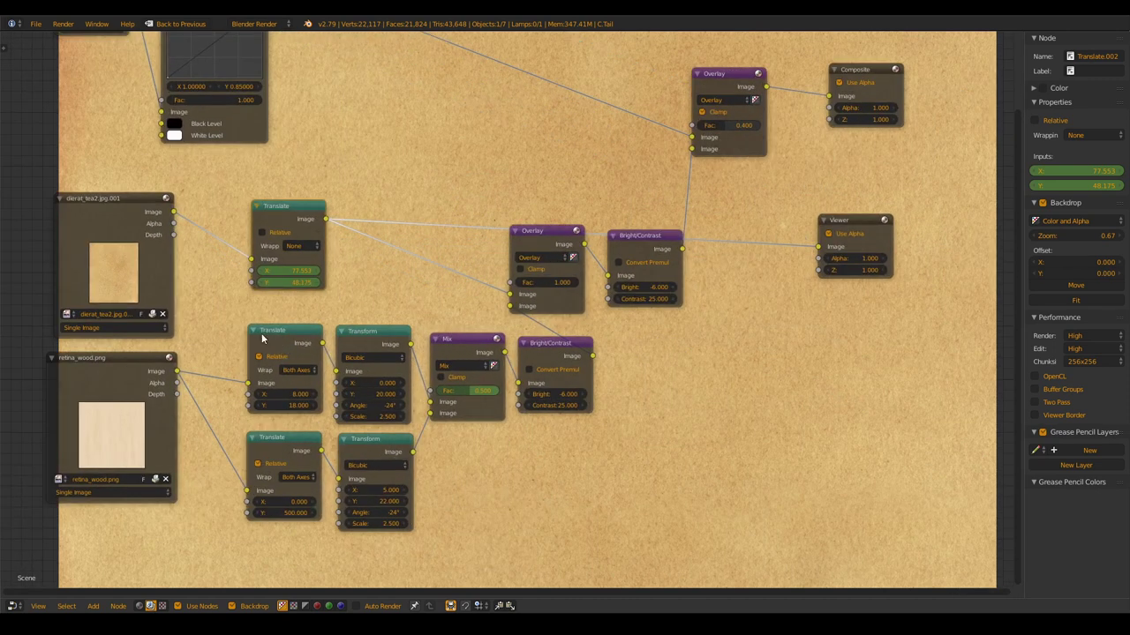
Preview both wood Translate nodes and both wood Transform nodes in the backdrop.
left_click(269, 336, "ctrl+shift")
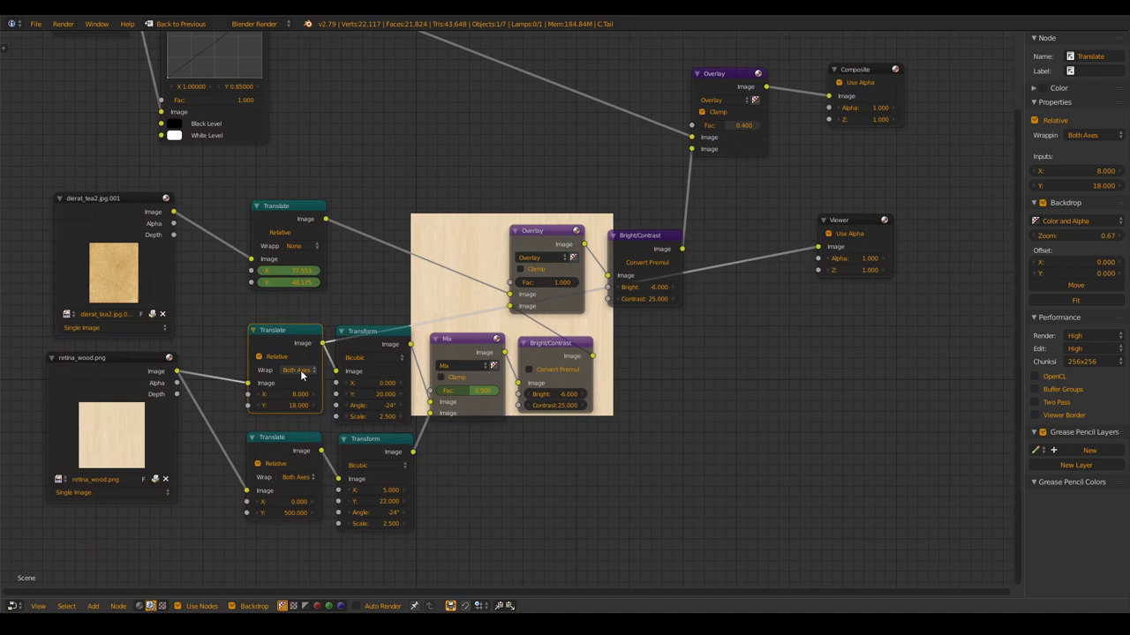
middle_click_drag(478, 315, 530, 288)
left_click(319, 418)
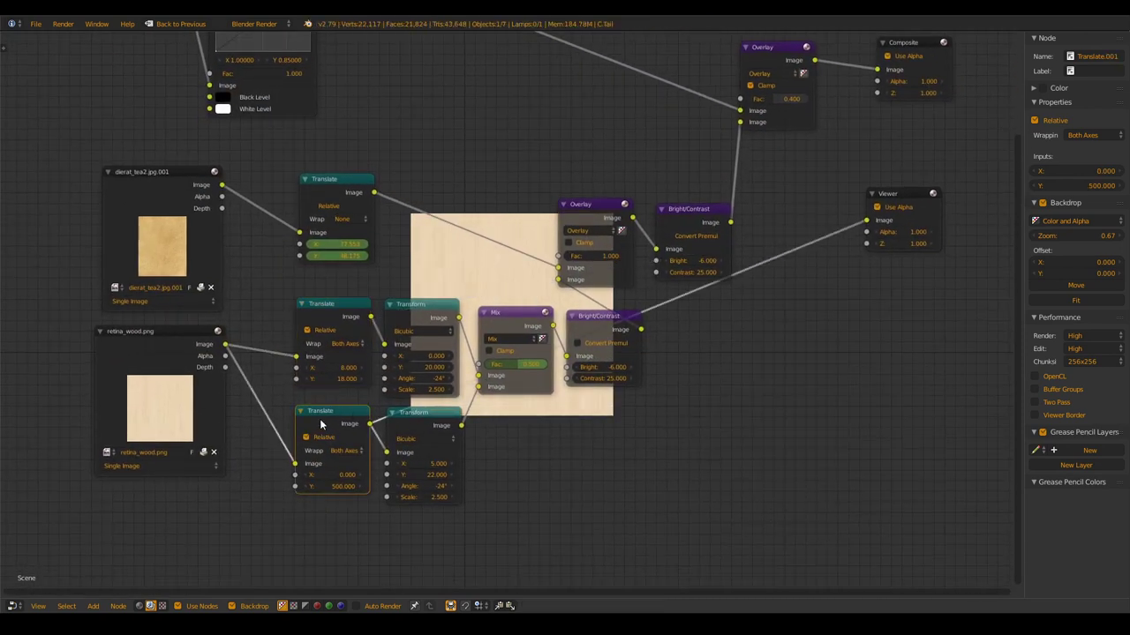
middle_click_drag(504, 389, 505, 492)
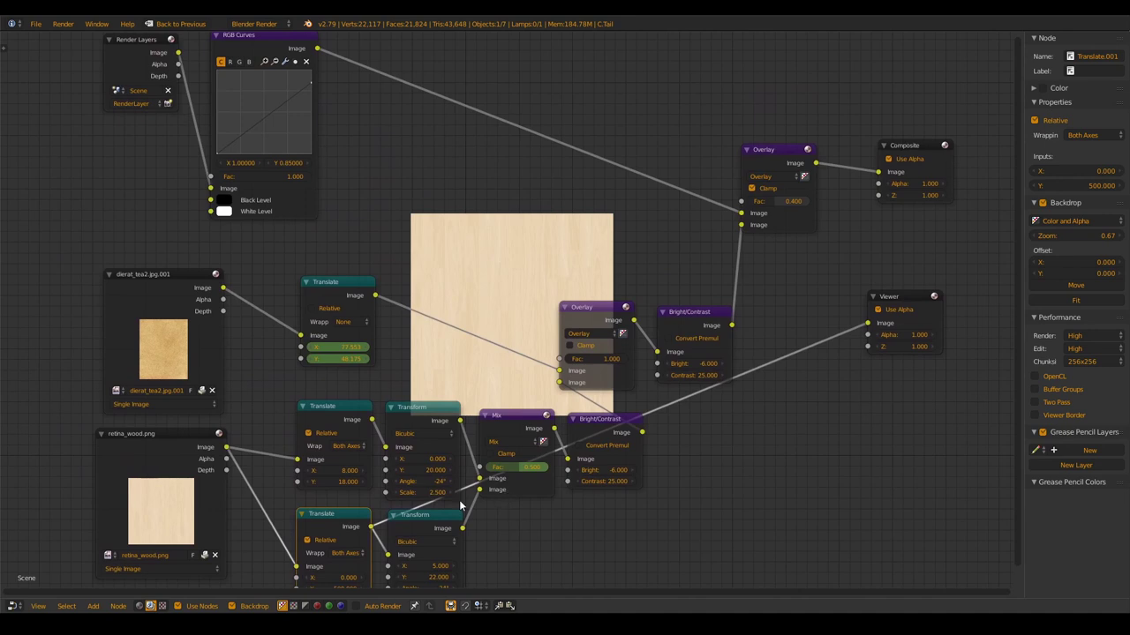
left_click(427, 420, "ctrl+shift")
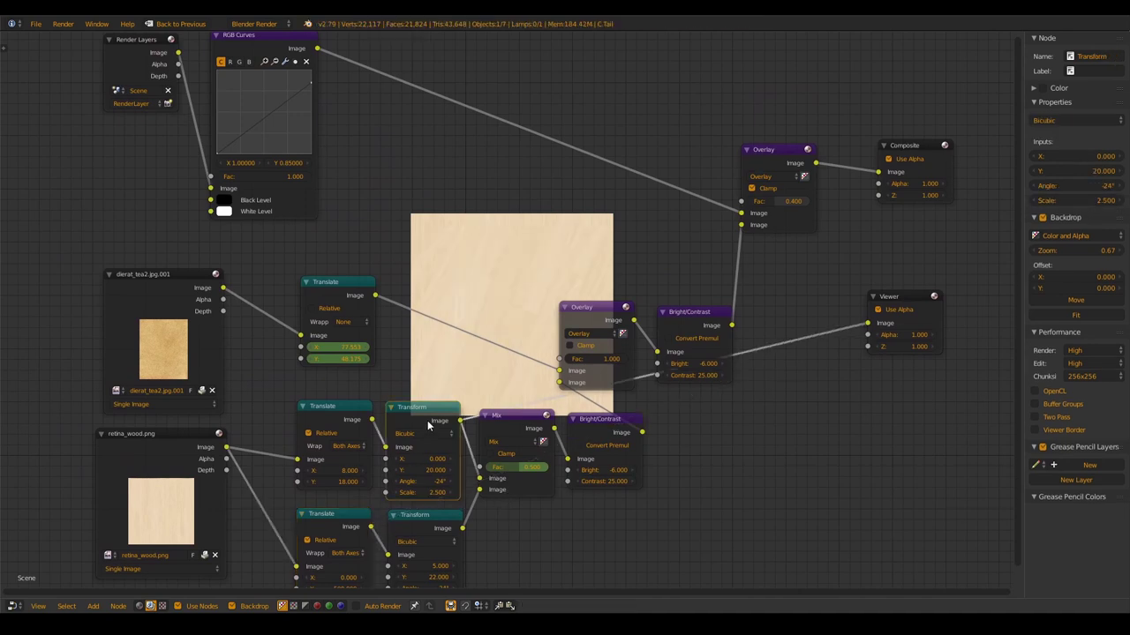
left_click(423, 521, "ctrl+shift")
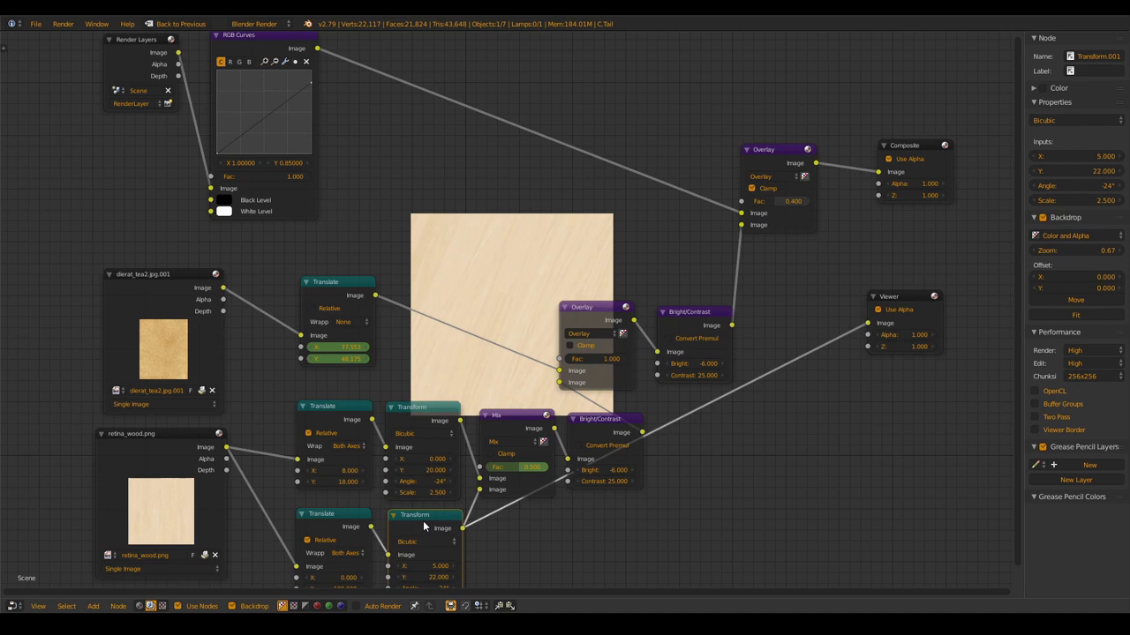
middle_click_drag(409, 584, 404, 535)
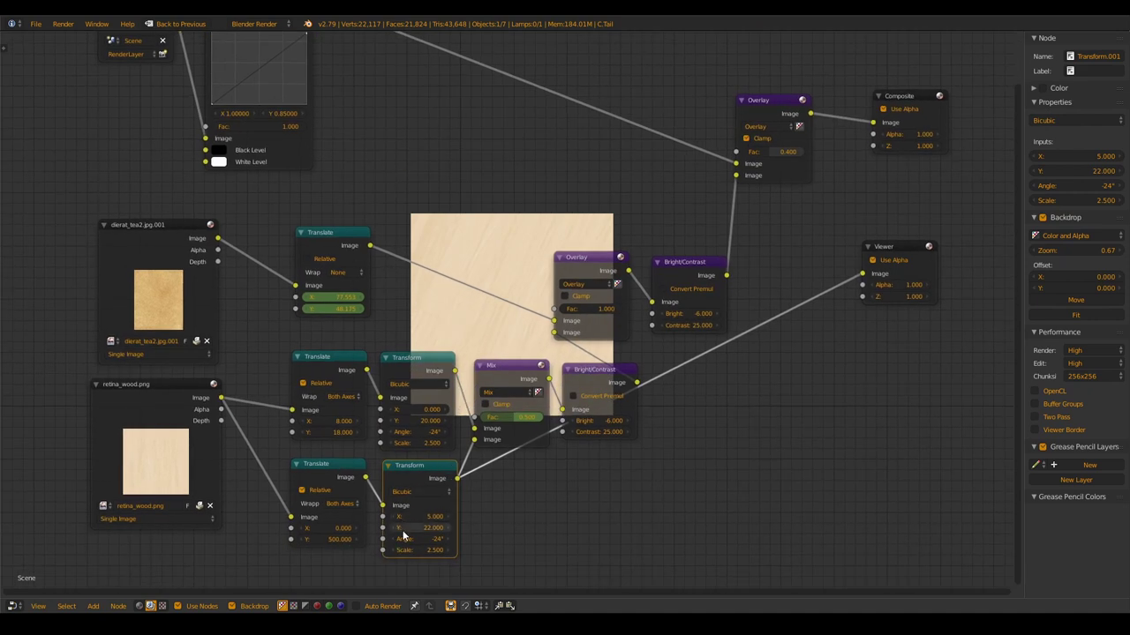
middle_click_drag(438, 447, 414, 493)
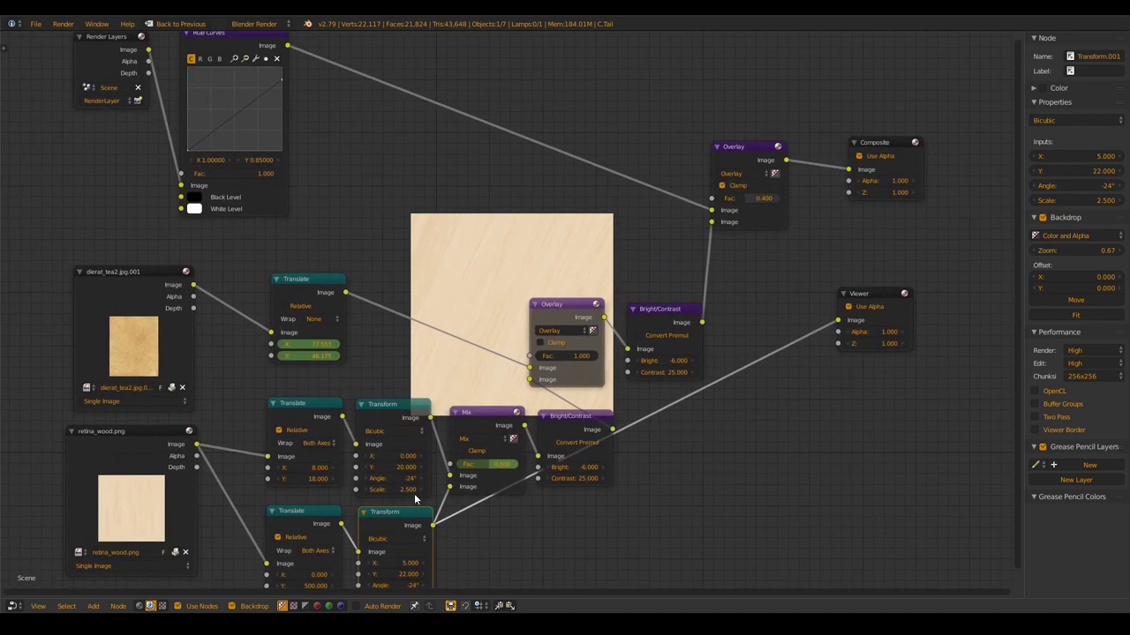
Preview the blended wood Mix node and raise its Fac to 1.000.
left_click(477, 424, "ctrl+shift")
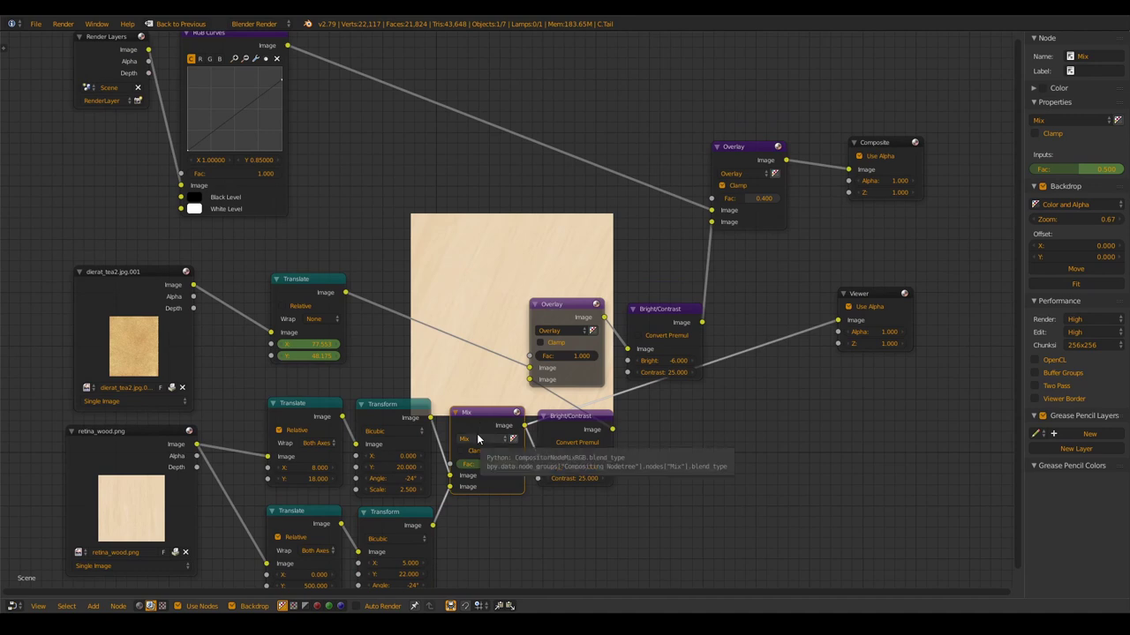
scroll(477, 434, "up", 3)
scroll(480, 468, "up", 2)
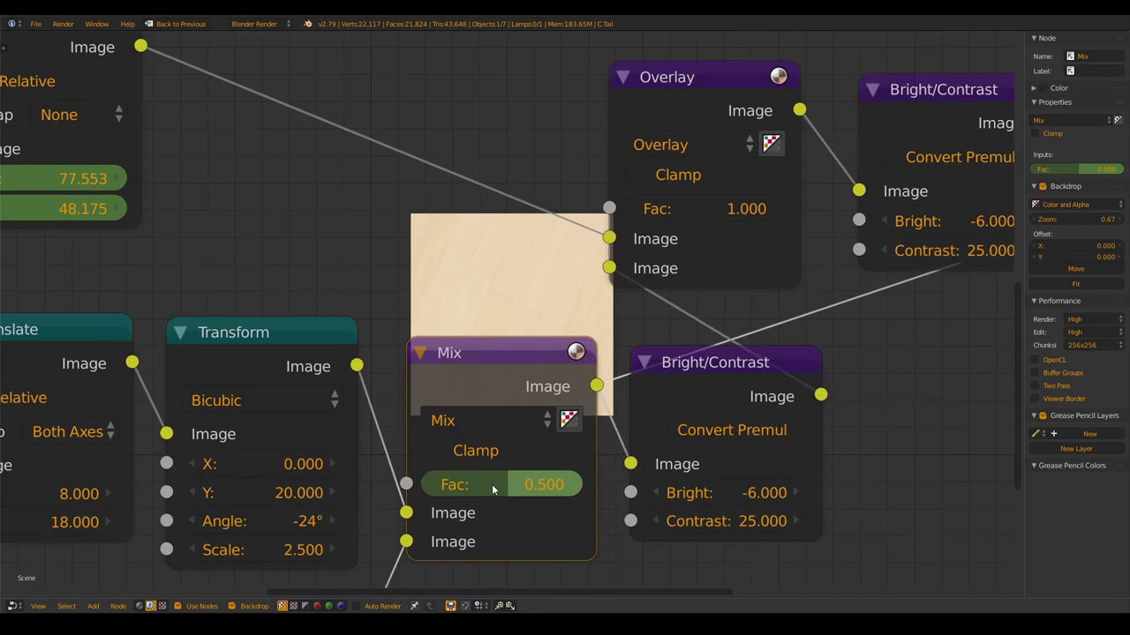
middle_click_drag(484, 477, 487, 509)
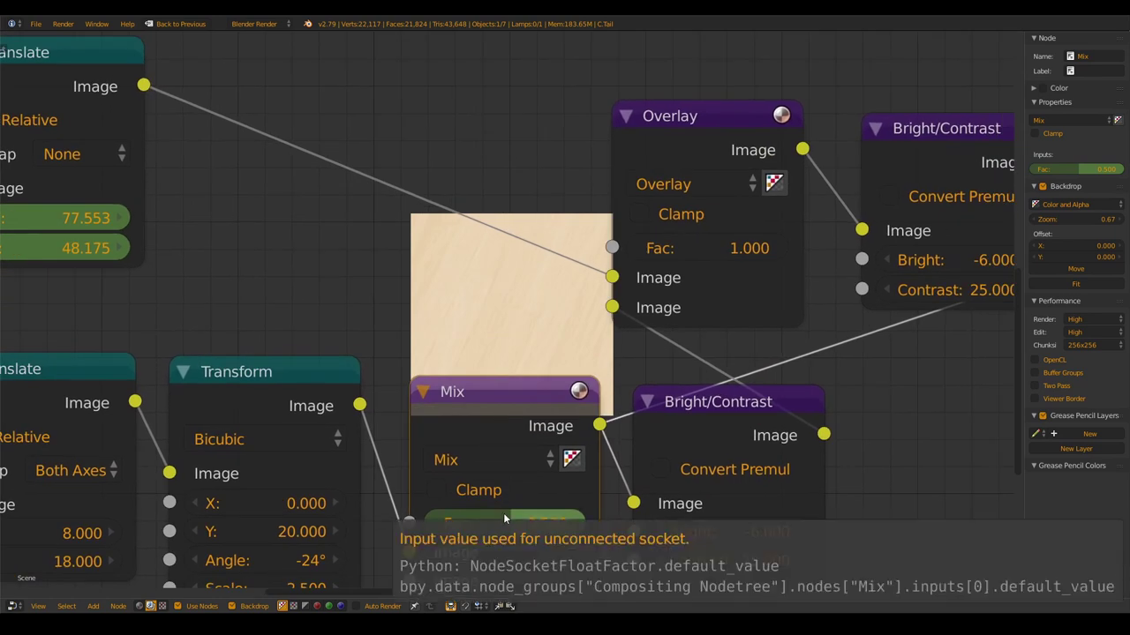
left_click_drag(508, 517, 585, 522)
Recheck the Transform nodes, ending on the wood Bright/Contrast node's light grain preview.
scroll(450, 481, "down", 1)
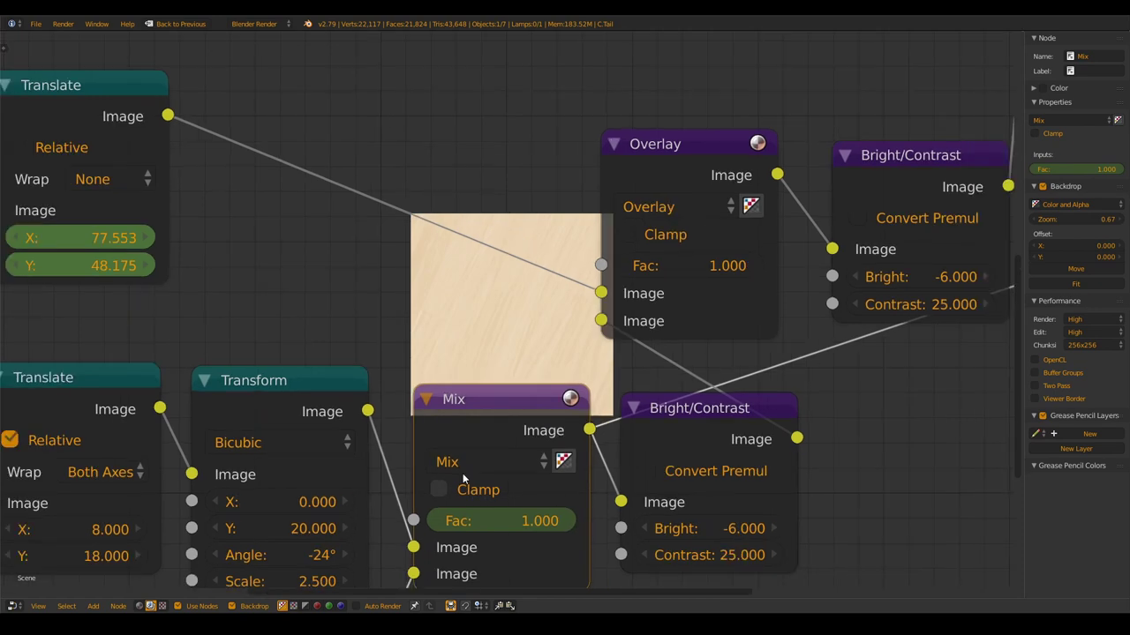
scroll(434, 414, "down", 3)
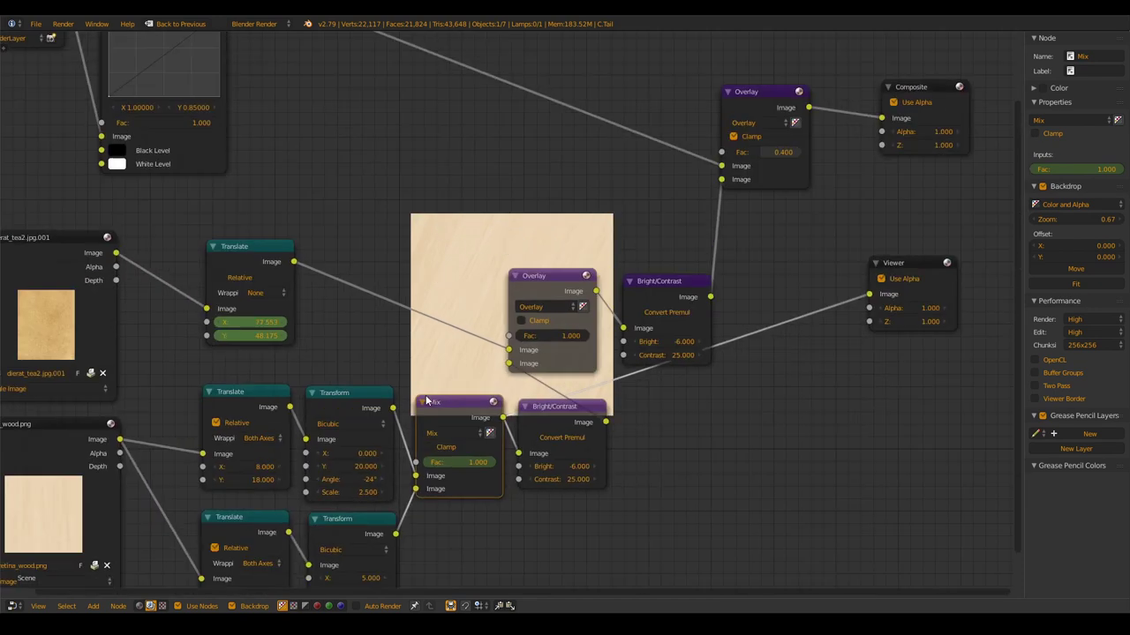
left_click(350, 406)
left_click(348, 530, "ctrl+shift")
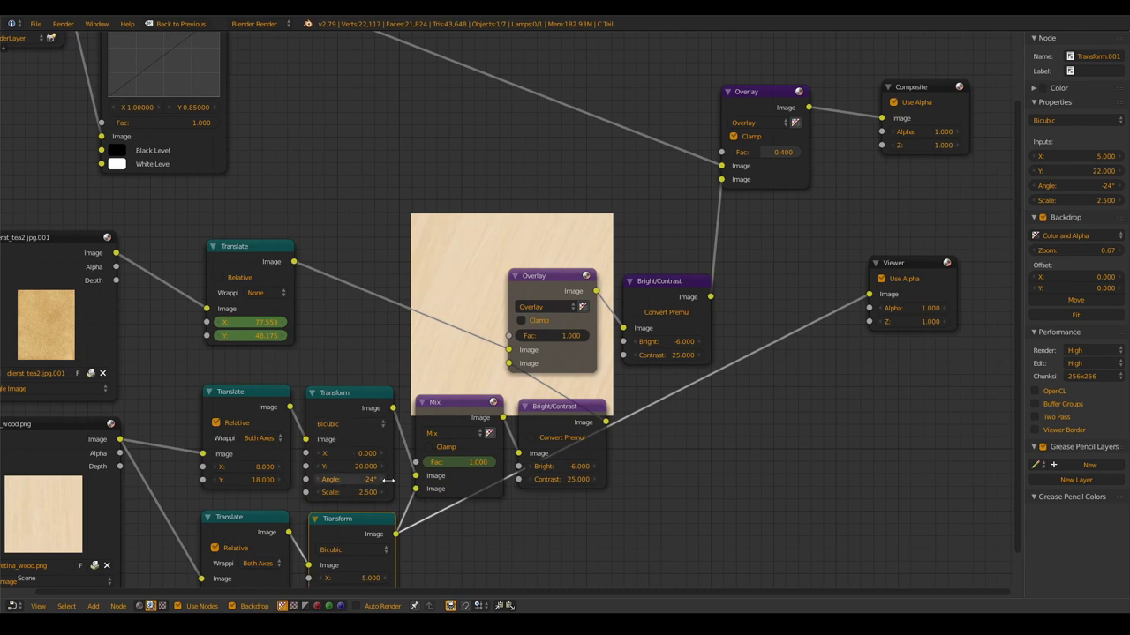
left_click(542, 420, "ctrl+shift")
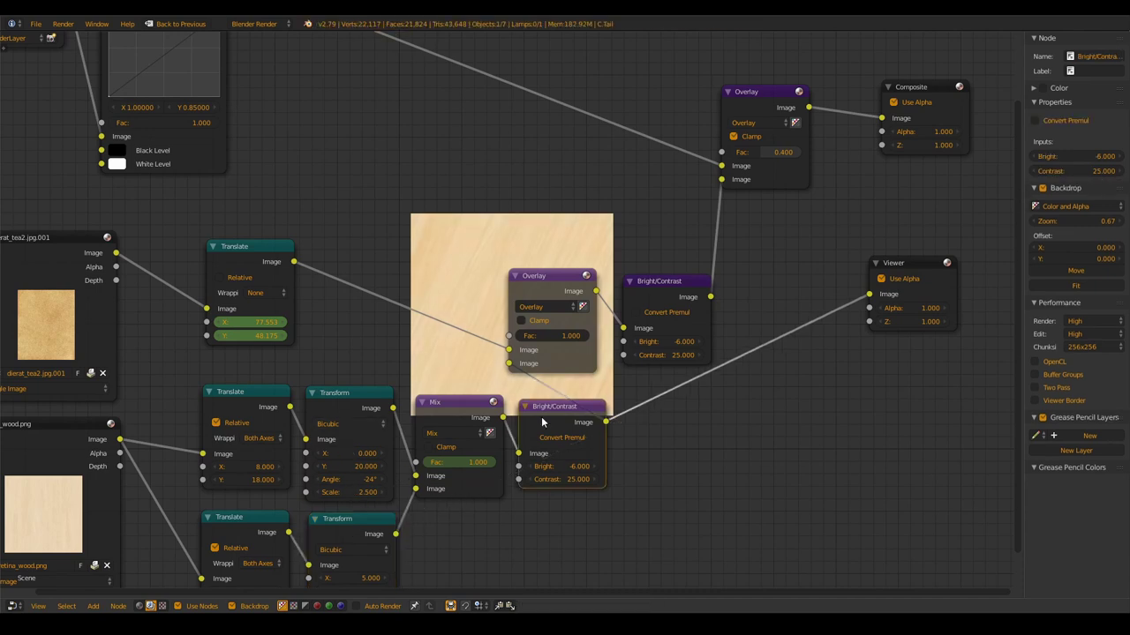
Preview the translated paper, its Overlay with wood, then the Bright -6 / Contrast 25 orange result.
key("Home")
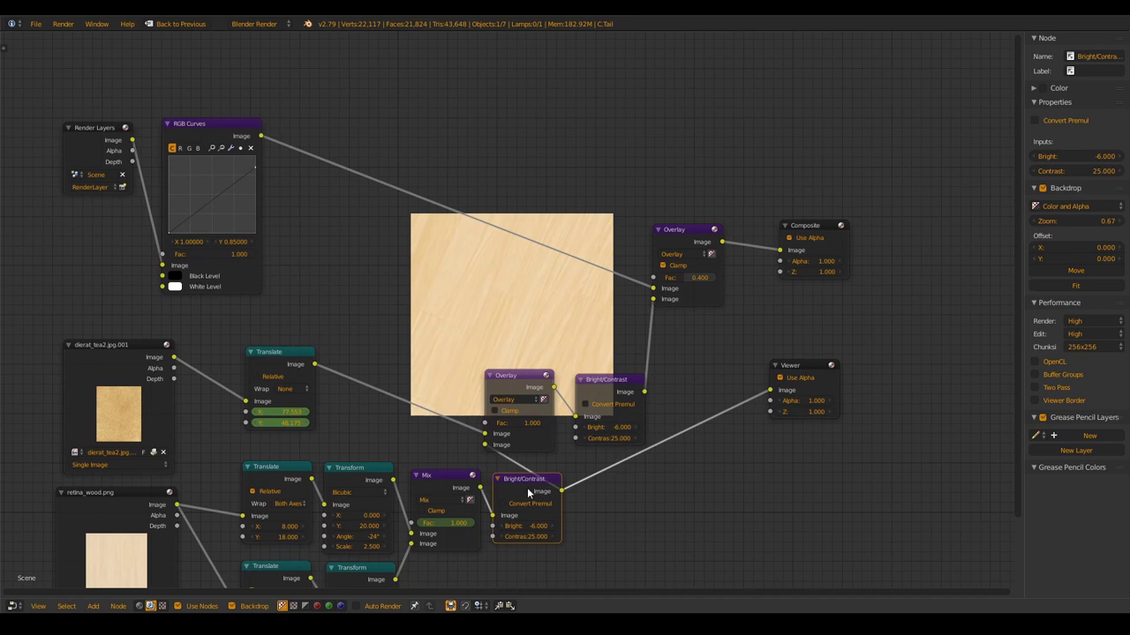
left_click(265, 364, "ctrl+shift")
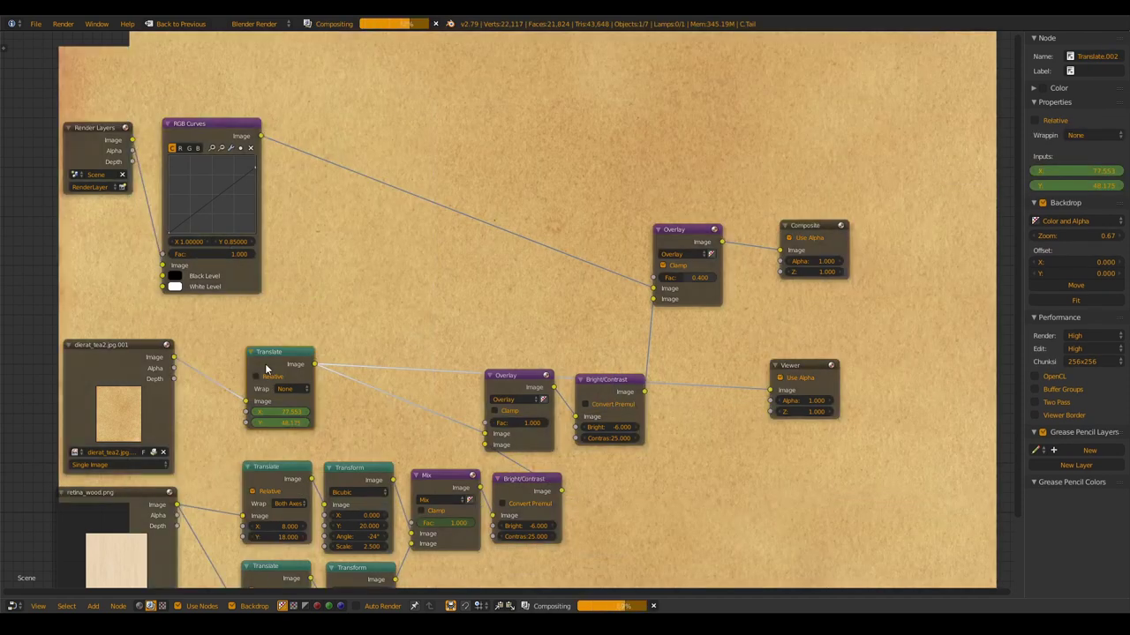
left_click(514, 382, "ctrl+shift")
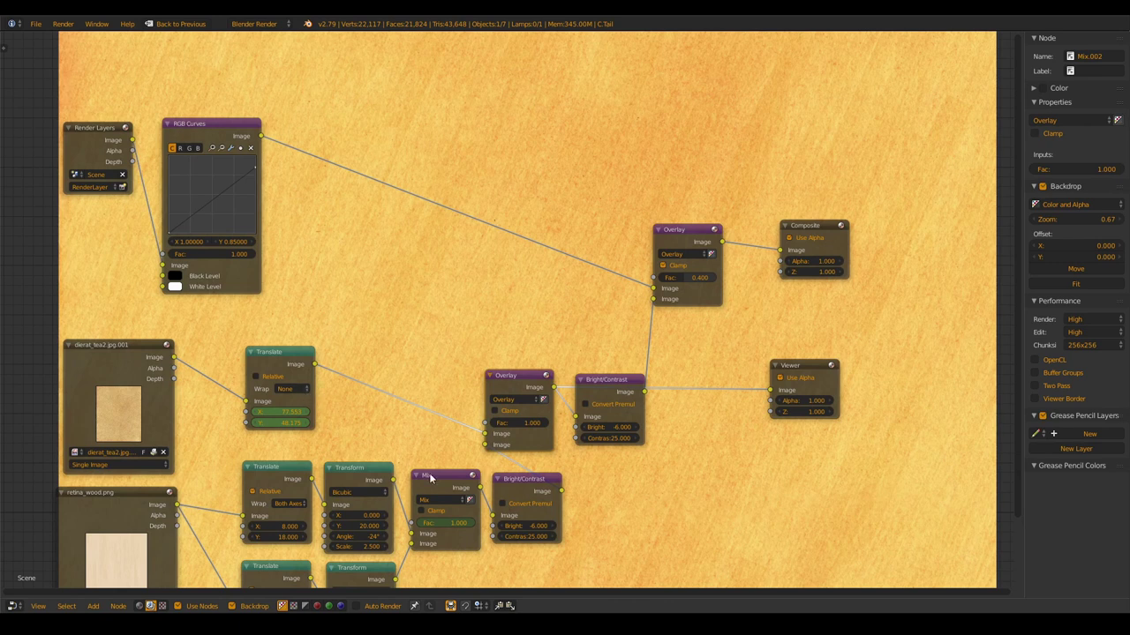
left_click(605, 398, "ctrl+shift")
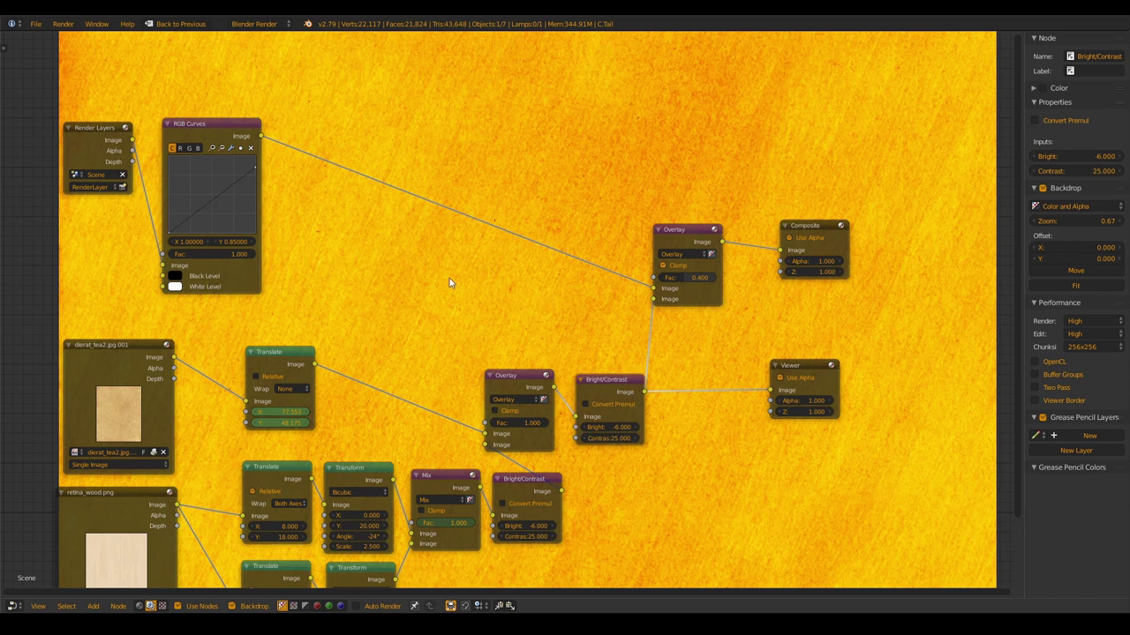
Preview the top Overlay node on the mouse render, keeping its factor at 0.400.
left_click(677, 237, "ctrl+shift")
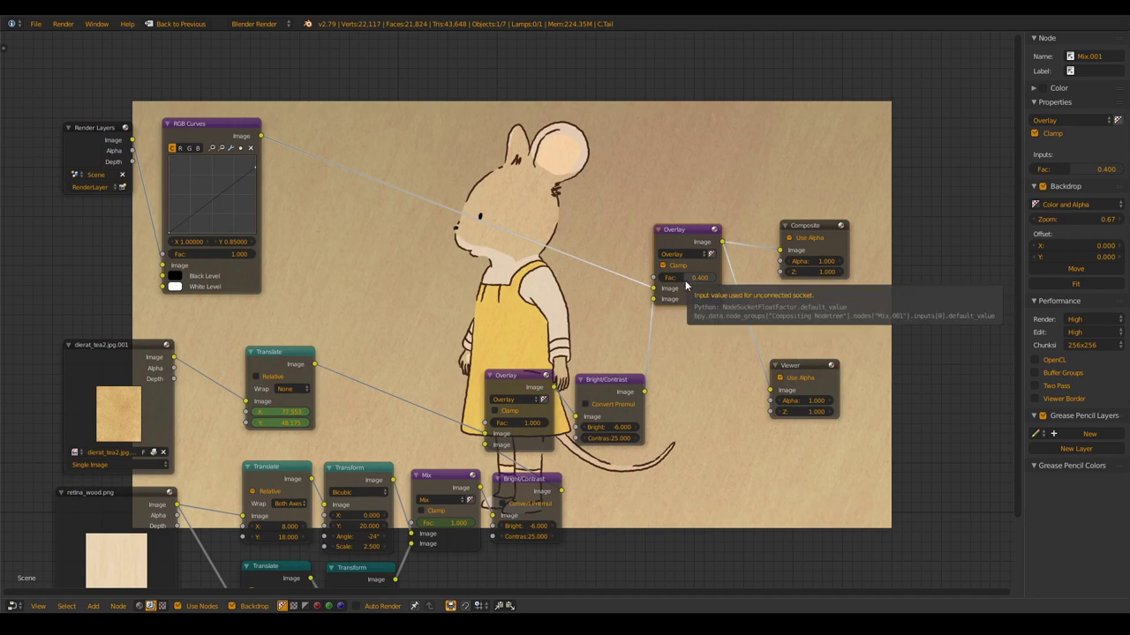
left_click_drag(685, 285, 718, 281)
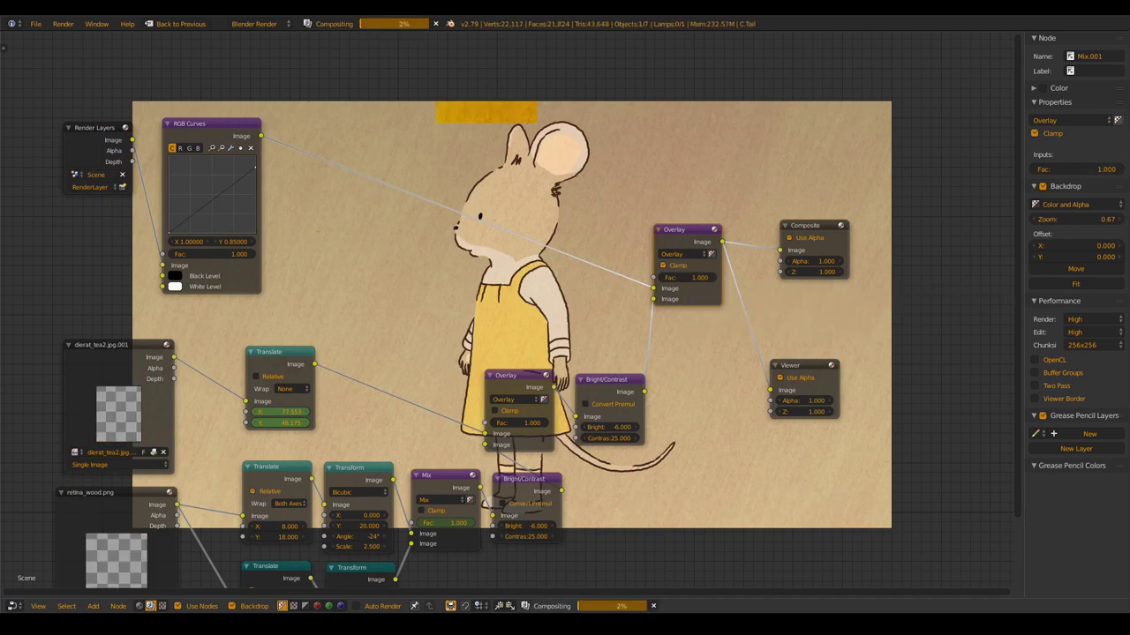
left_click(687, 277)
key("BackSpace")
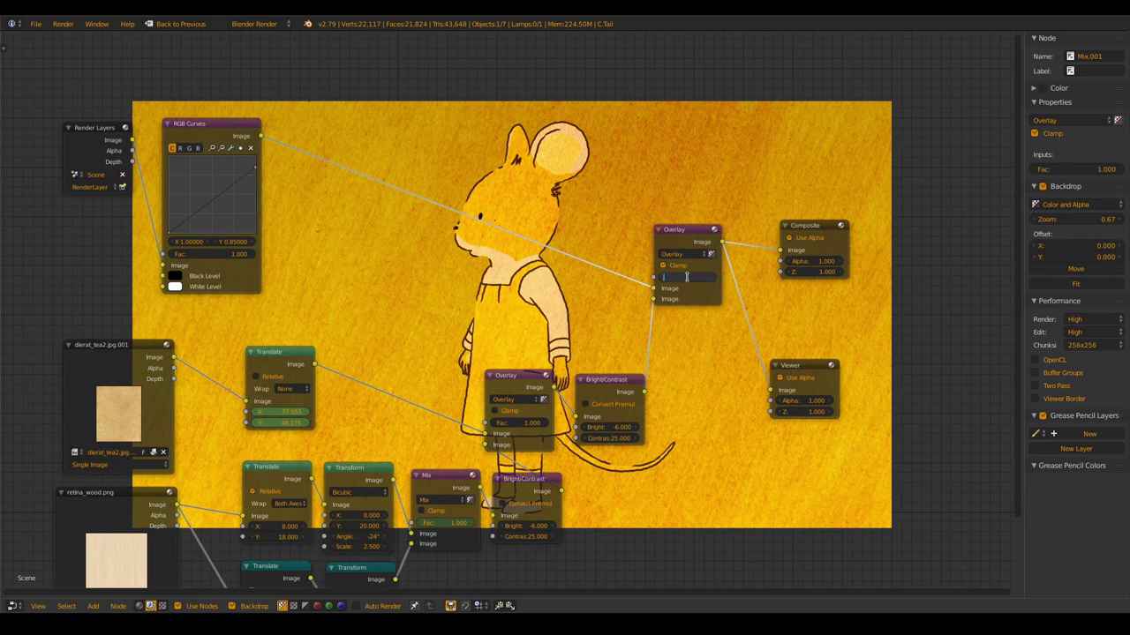
key("Return")
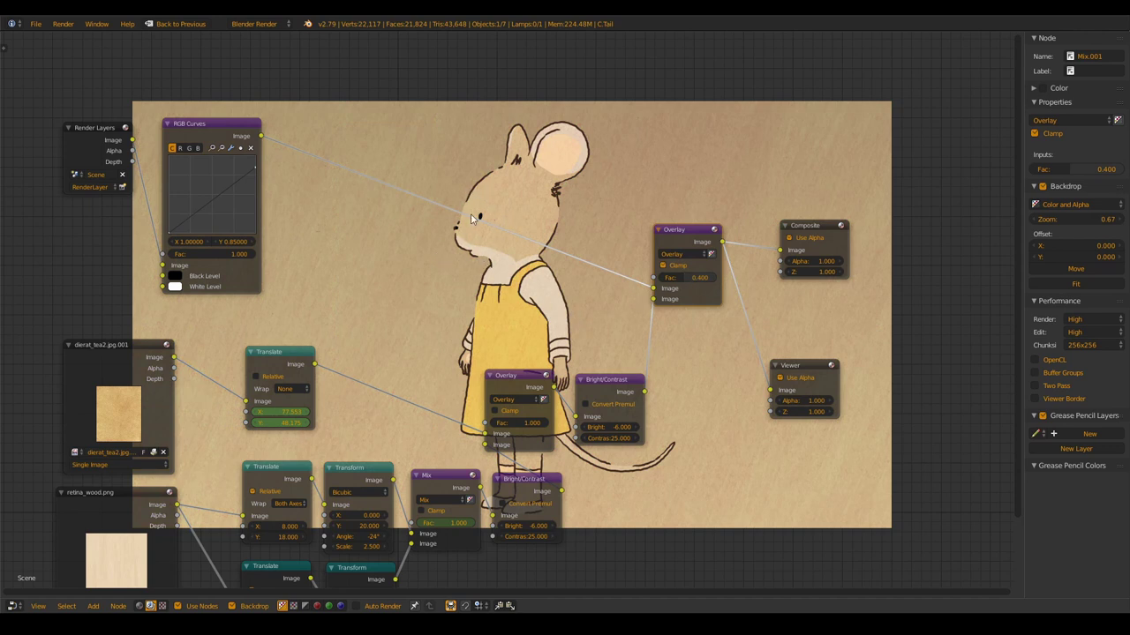
middle_click_drag(500, 297, 305, 386)
scroll(490, 304, "down", 4)
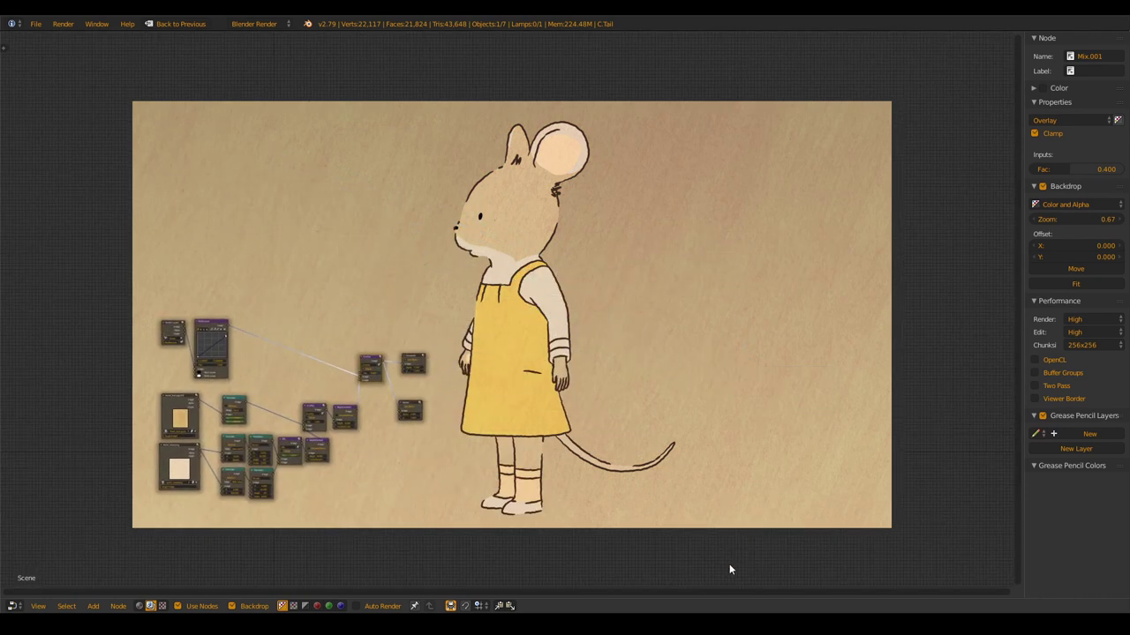